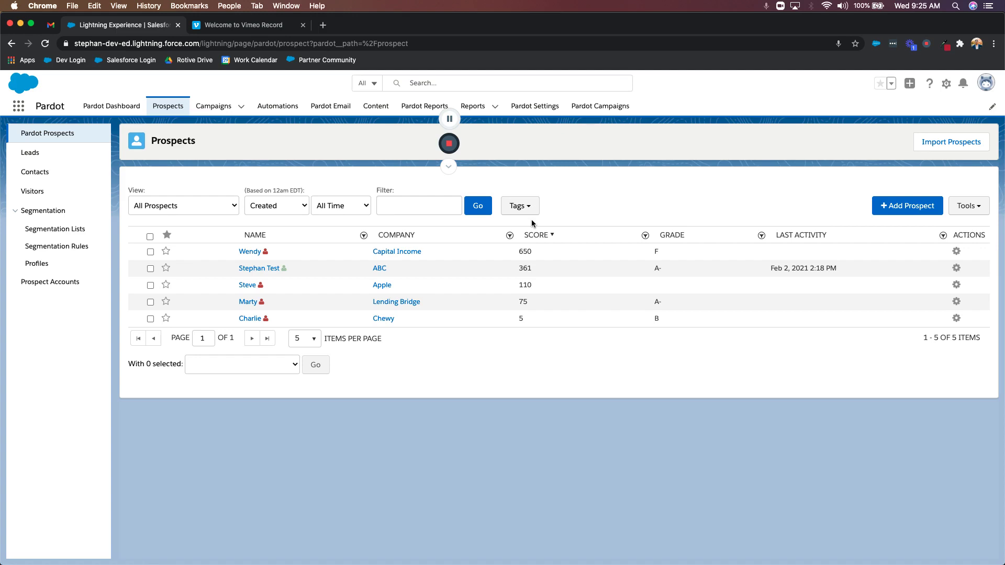
Step: Open the Scoring page in the automation settings
{"action": "left_click_drag", "start_coordinate": [519, 252], "coordinate": [535, 254]}
{"action": "left_click", "coordinate": [535, 108]}
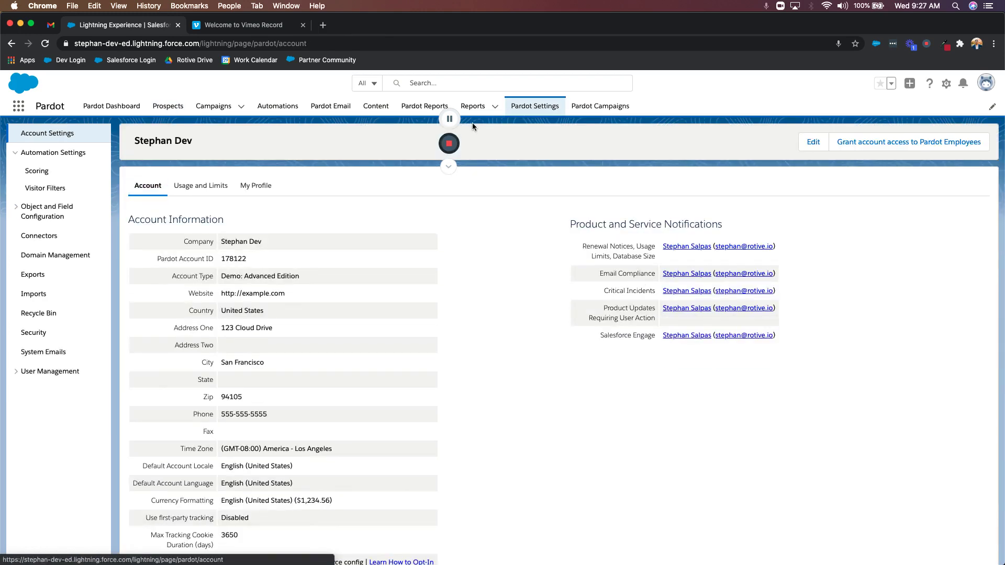
{"action": "left_click", "coordinate": [41, 171]}
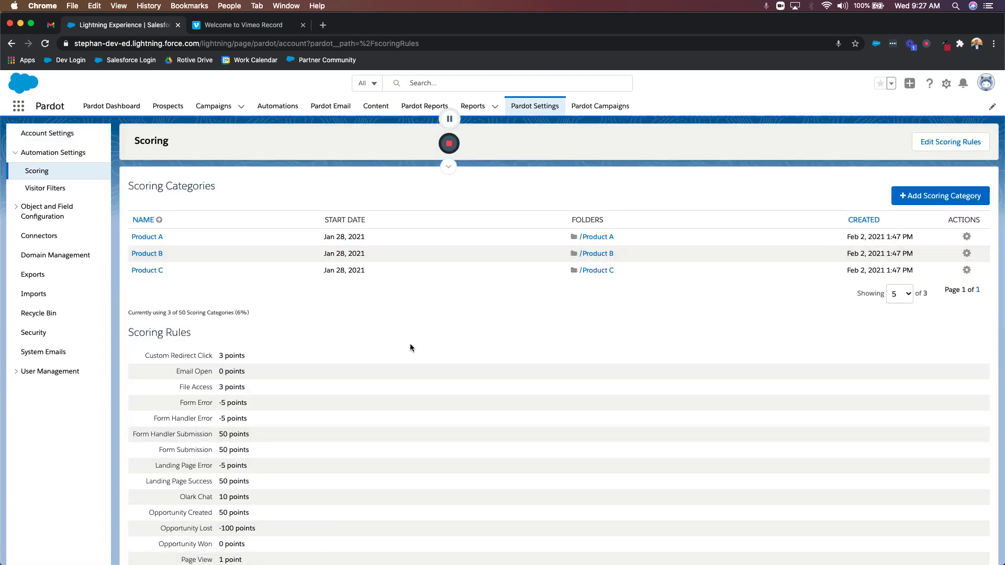
Step: Examine the point values assigned to each activity in the Scoring Rules list
{"action": "scroll", "coordinate": [410, 345], "scroll_direction": "down", "scroll_amount": 3}
{"action": "scroll", "coordinate": [410, 348], "scroll_direction": "down", "scroll_amount": 1}
{"action": "left_click_drag", "start_coordinate": [128, 204], "coordinate": [202, 211]}
{"action": "left_click", "coordinate": [217, 234]}
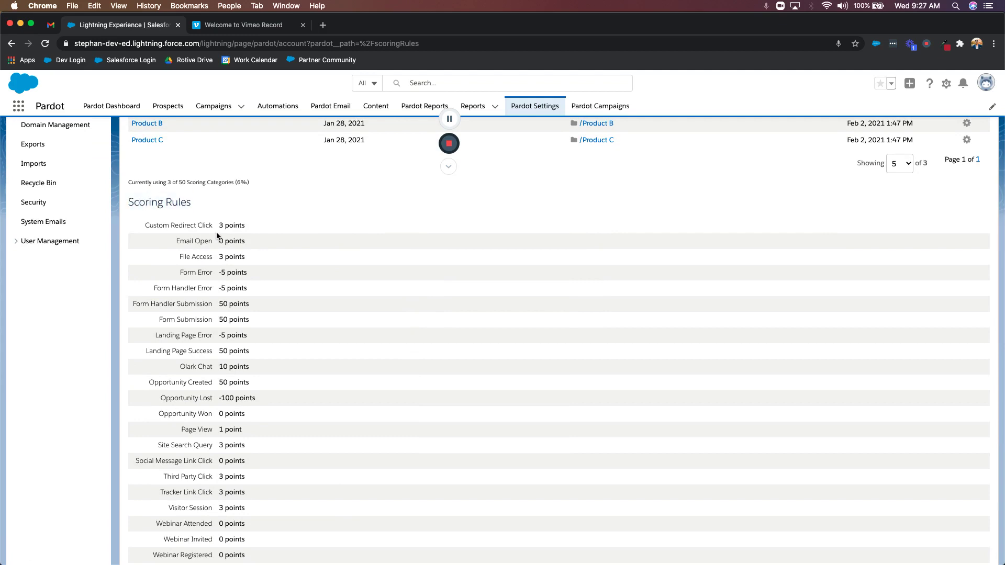
{"action": "scroll", "coordinate": [216, 236], "scroll_direction": "down", "scroll_amount": 1}
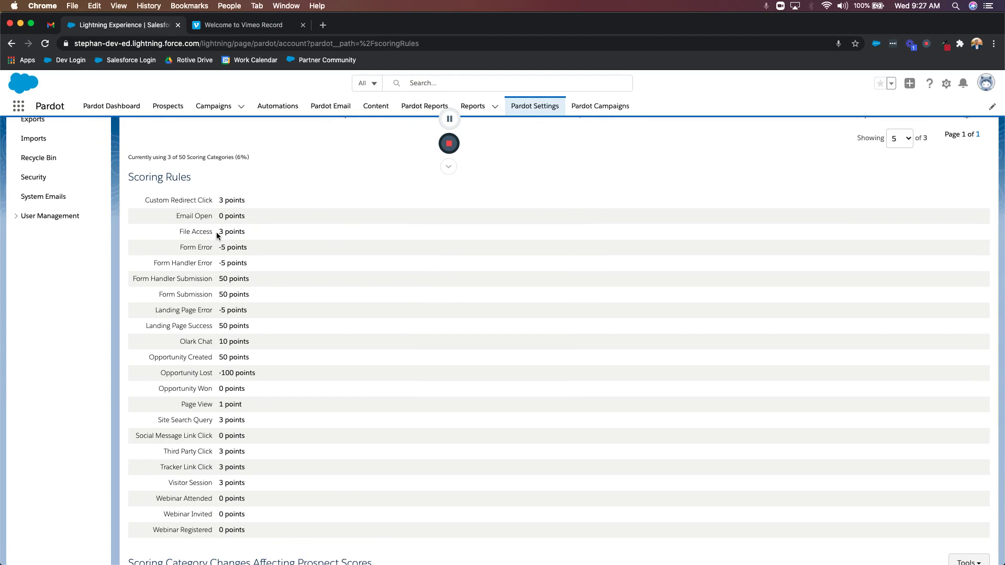
{"action": "left_click_drag", "start_coordinate": [146, 198], "coordinate": [220, 239]}
{"action": "left_click", "coordinate": [226, 217]}
{"action": "left_click", "coordinate": [219, 239]}
{"action": "scroll", "coordinate": [218, 390], "scroll_direction": "up", "scroll_amount": 5}
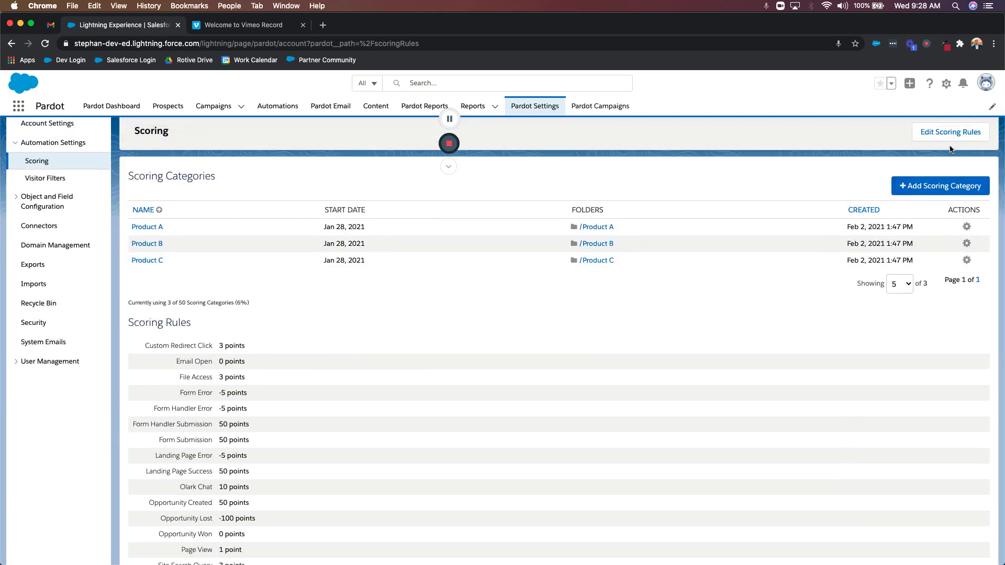
Step: Try setting the Email Open scoring rule to 1 point, and cancel the edit without saving
{"action": "left_click", "coordinate": [945, 134]}
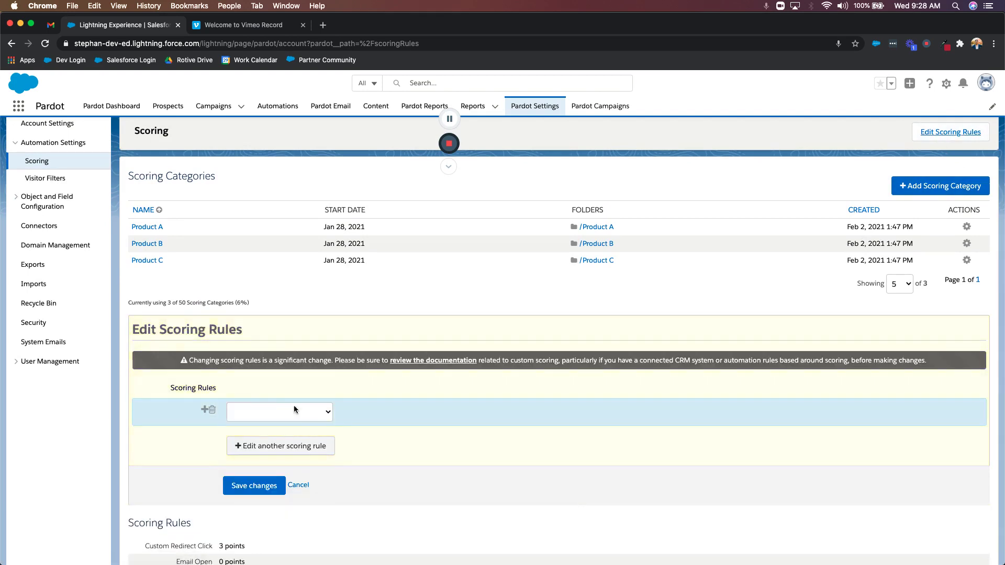
{"action": "left_click", "coordinate": [295, 410]}
{"action": "scroll", "coordinate": [285, 428], "scroll_direction": "down", "scroll_amount": 3}
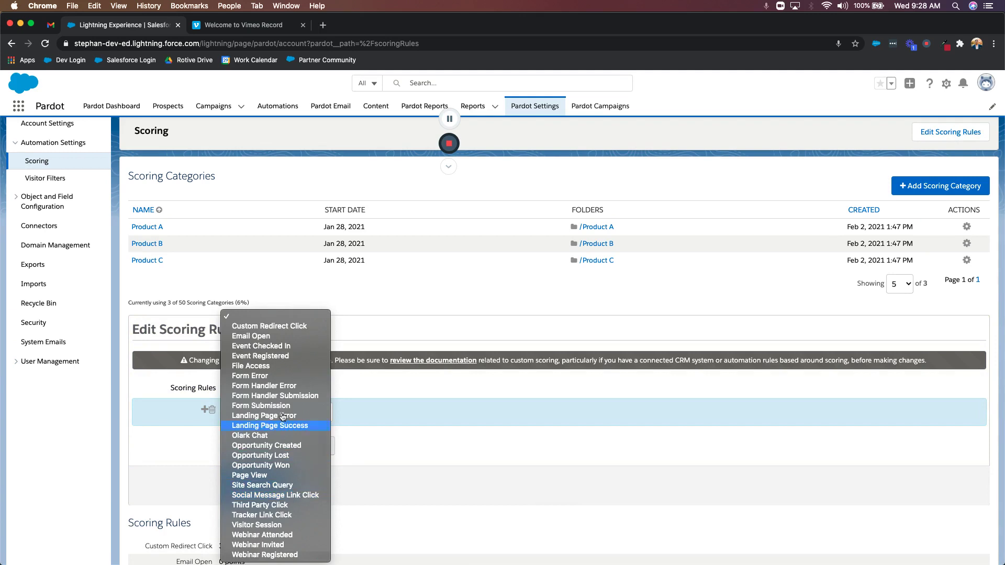
{"action": "left_click", "coordinate": [287, 338]}
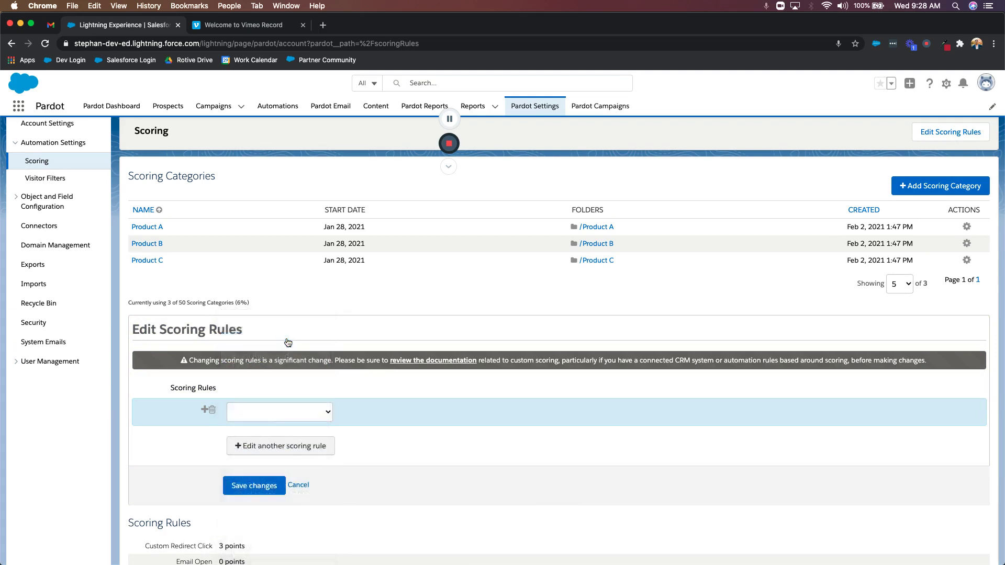
{"action": "left_click", "coordinate": [353, 417]}
{"action": "type", "text": "1"}
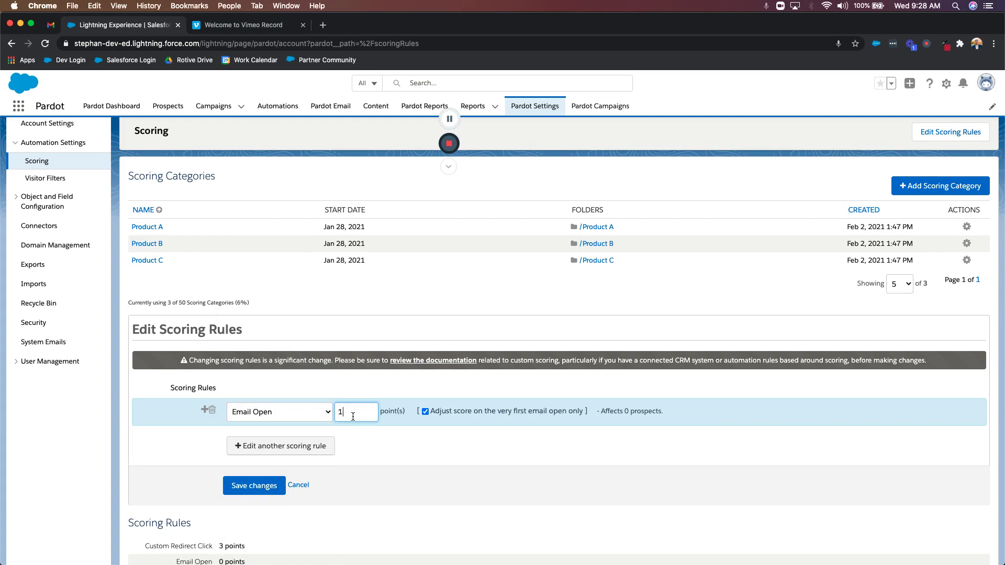
{"action": "left_click", "coordinate": [403, 466]}
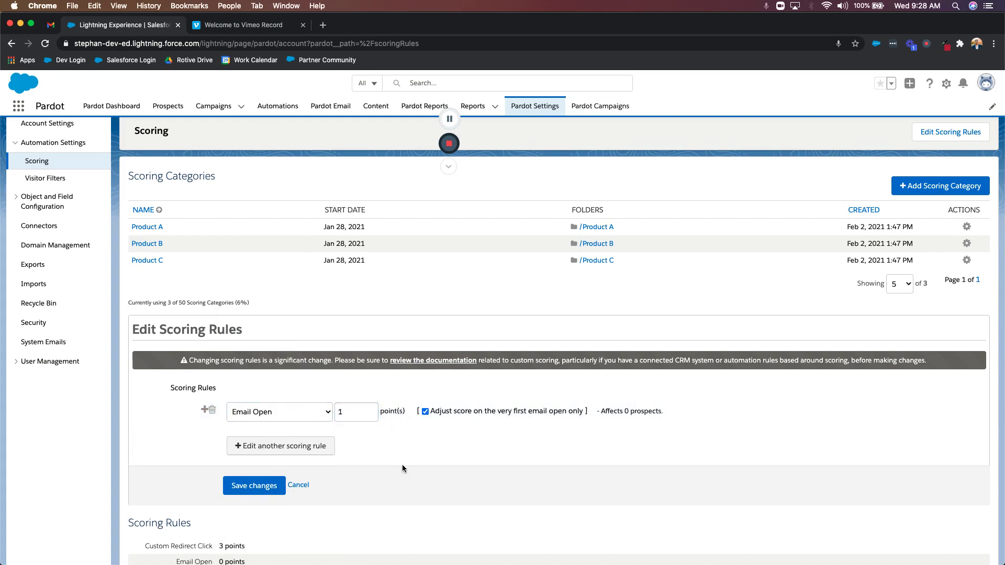
{"action": "left_click_drag", "start_coordinate": [431, 416], "coordinate": [589, 414]}
{"action": "left_click", "coordinate": [573, 431]}
{"action": "left_click", "coordinate": [299, 483]}
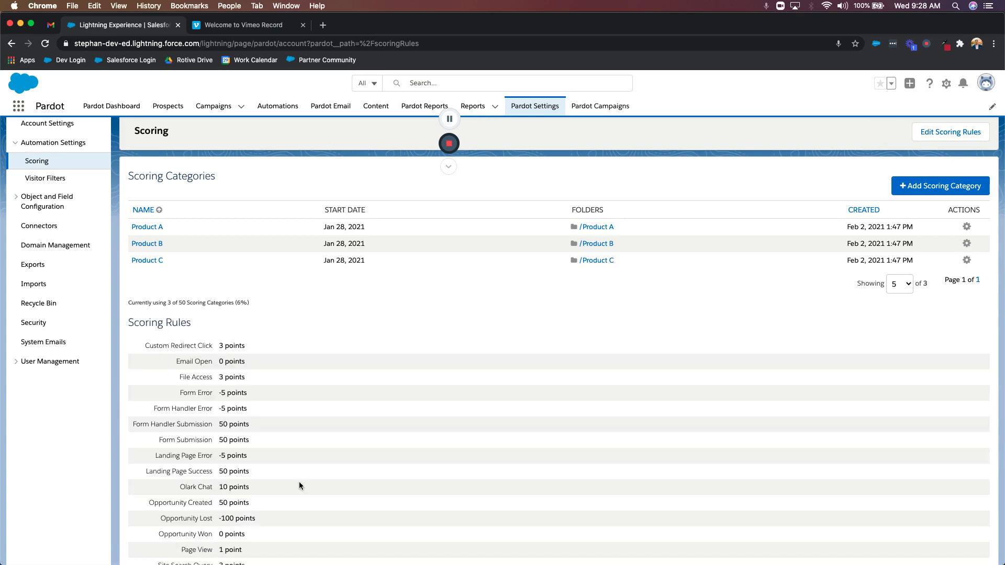
Step: Review the scoring rules and the Product A, B and C scoring categories with their assigned folders
{"action": "scroll", "coordinate": [299, 482], "scroll_direction": "down", "scroll_amount": 3}
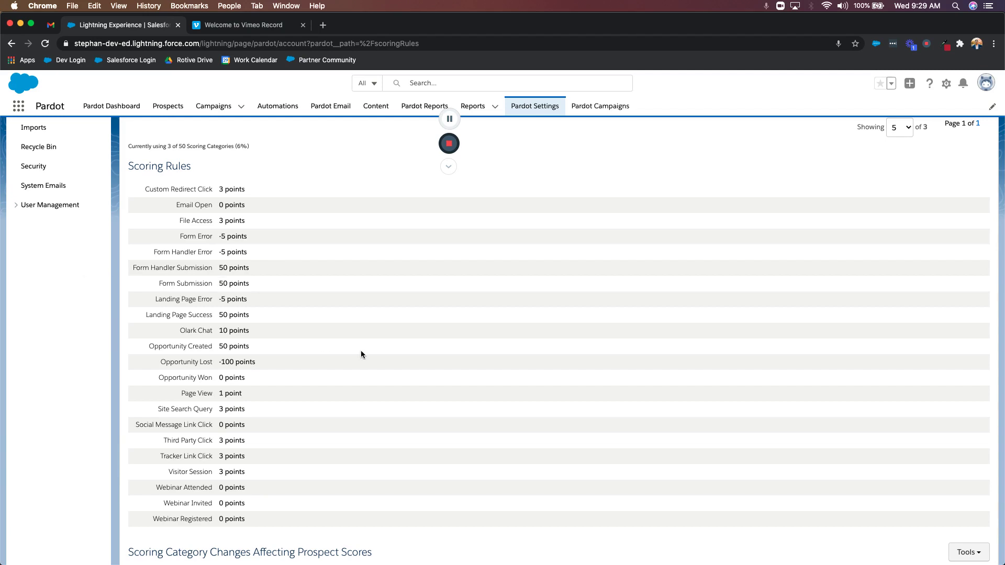
{"action": "scroll", "coordinate": [361, 354], "scroll_direction": "up", "scroll_amount": 3}
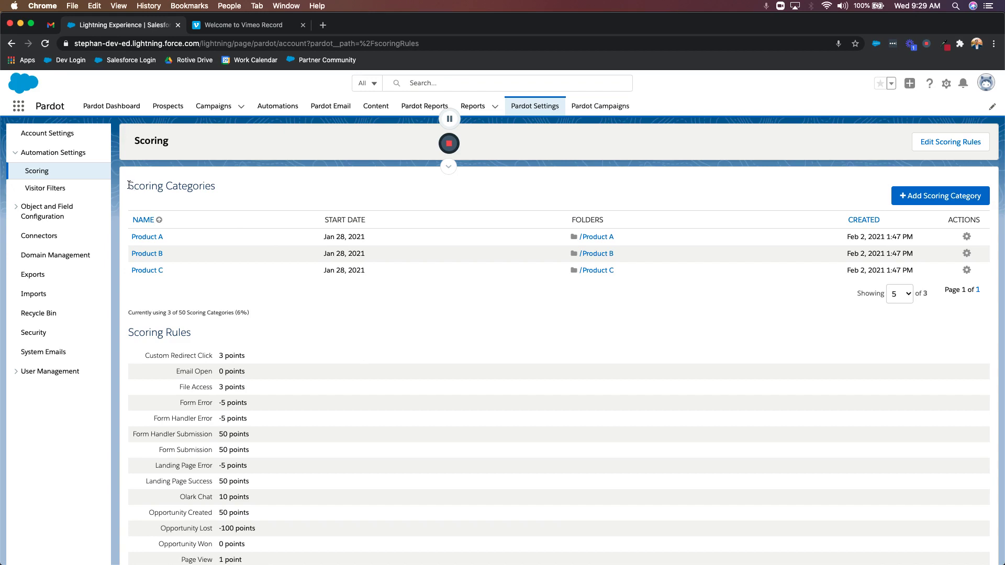
{"action": "left_click_drag", "start_coordinate": [129, 187], "coordinate": [209, 187]}
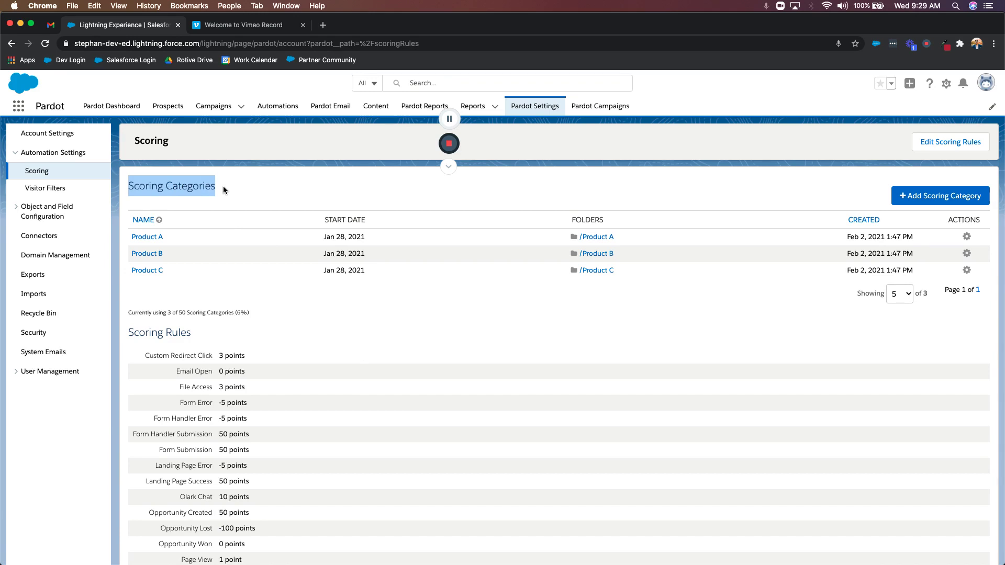
{"action": "left_click_drag", "start_coordinate": [175, 237], "coordinate": [135, 262]}
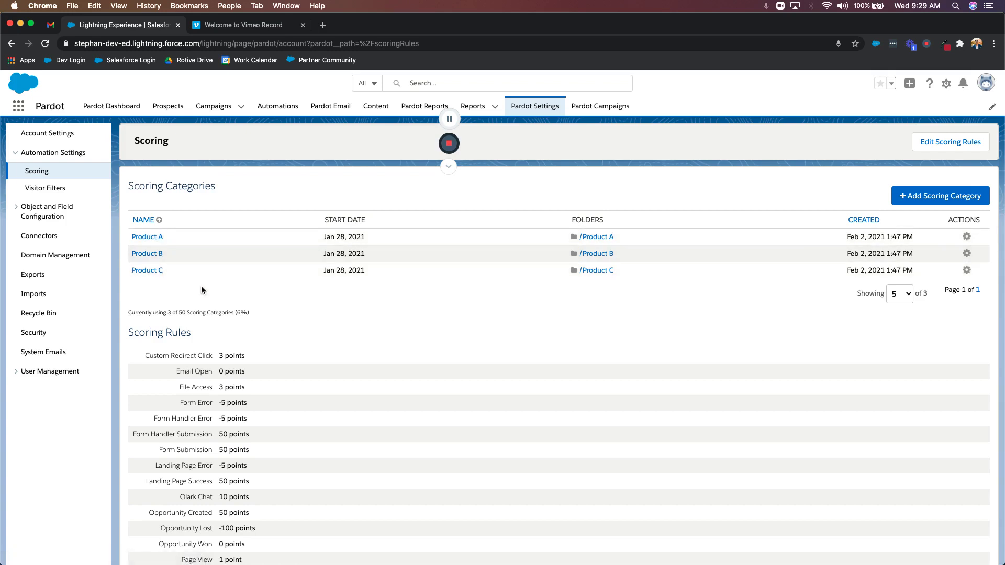
{"action": "left_click_drag", "start_coordinate": [632, 236], "coordinate": [580, 270]}
{"action": "left_click", "coordinate": [617, 267]}
{"action": "left_click", "coordinate": [546, 282]}
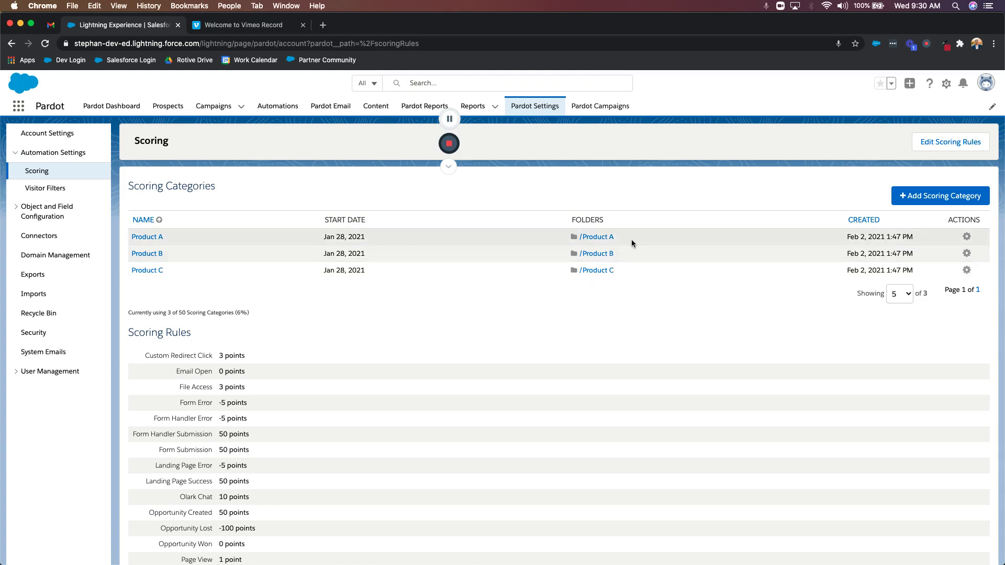
{"action": "left_click_drag", "start_coordinate": [611, 236], "coordinate": [578, 237]}
{"action": "left_click", "coordinate": [626, 287]}
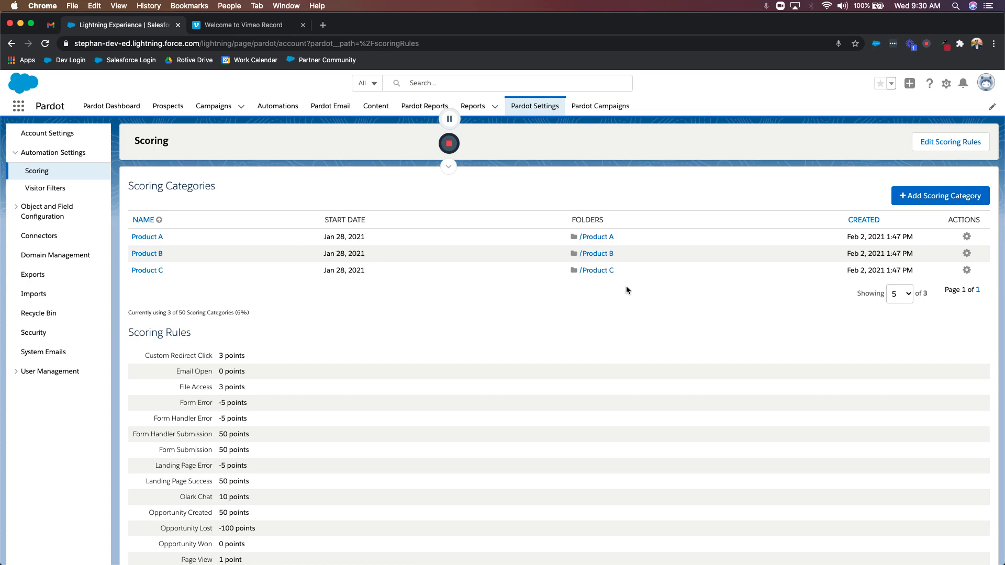
{"action": "left_click_drag", "start_coordinate": [619, 254], "coordinate": [582, 254]}
{"action": "left_click", "coordinate": [619, 286]}
Step: Open the record of the prospect at company ABC and check the overall score under Insight
{"action": "left_click", "coordinate": [169, 107]}
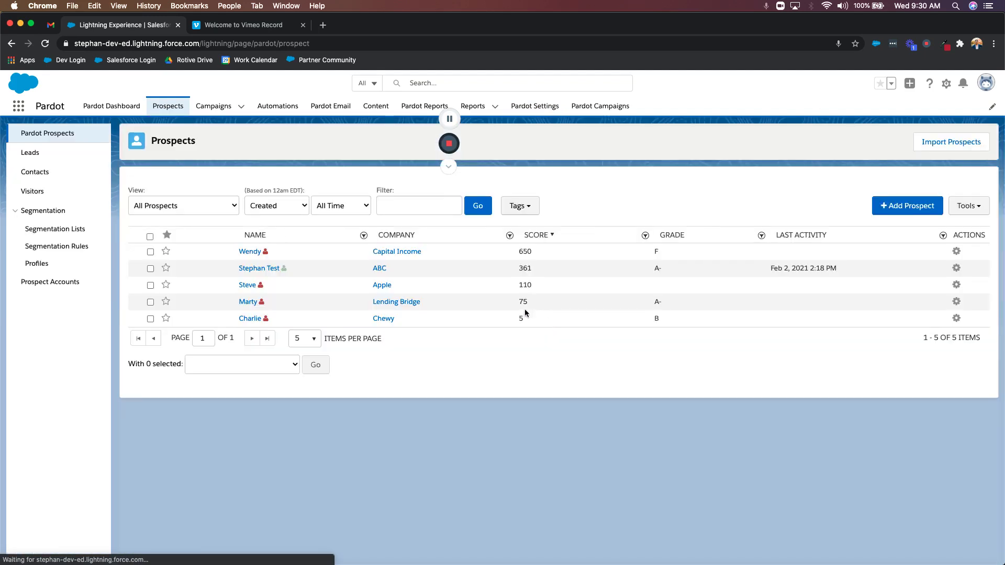
{"action": "left_click", "coordinate": [265, 269]}
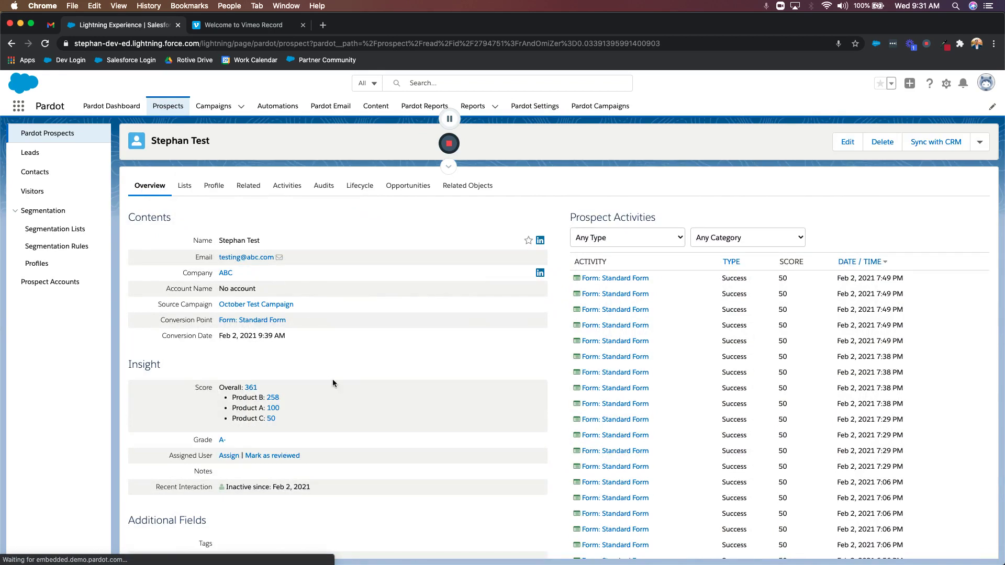
{"action": "left_click_drag", "start_coordinate": [131, 363], "coordinate": [164, 366]}
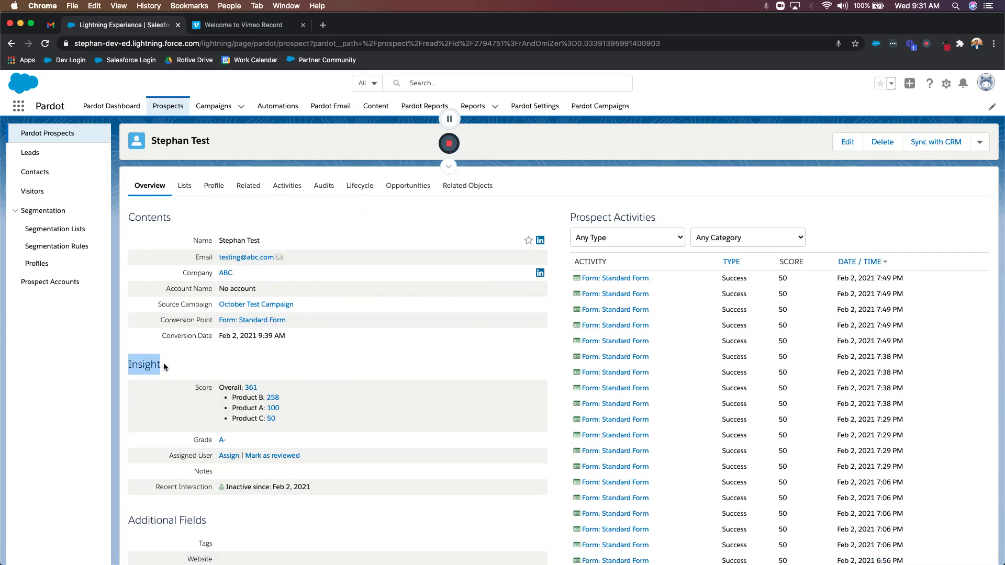
{"action": "left_click", "coordinate": [219, 390]}
{"action": "left_click_drag", "start_coordinate": [218, 390], "coordinate": [261, 390]}
{"action": "left_click", "coordinate": [261, 390]}
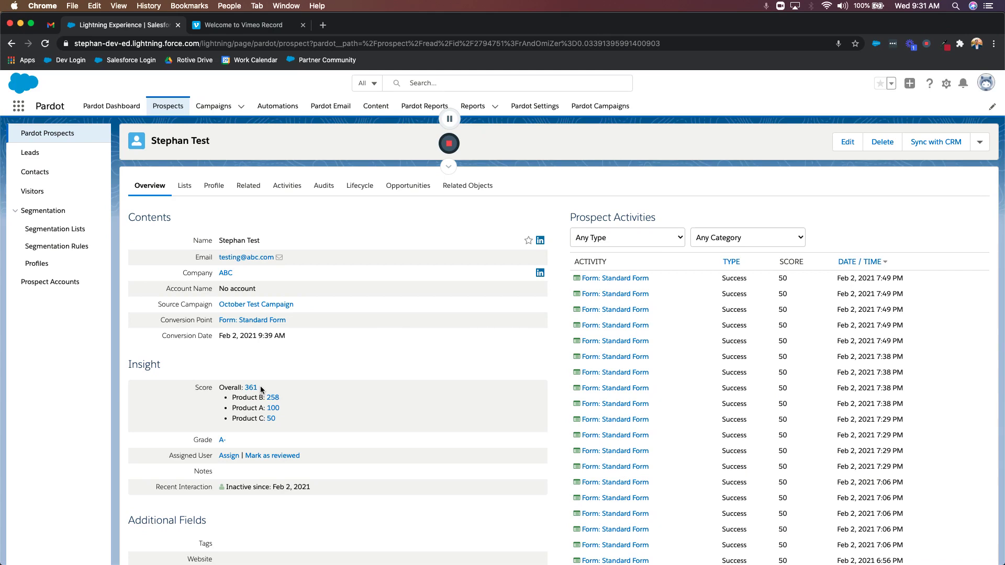
Step: Examine how the prospect's score breaks down across Product B, Product A and Product C
{"action": "left_click_drag", "start_coordinate": [231, 395], "coordinate": [287, 419]}
{"action": "left_click", "coordinate": [287, 418]}
{"action": "mouse_move", "coordinate": [285, 395]}
{"action": "left_mouse_down"}
{"action": "mouse_move", "coordinate": [266, 398]}
{"action": "mouse_move", "coordinate": [288, 401]}
{"action": "left_mouse_up"}
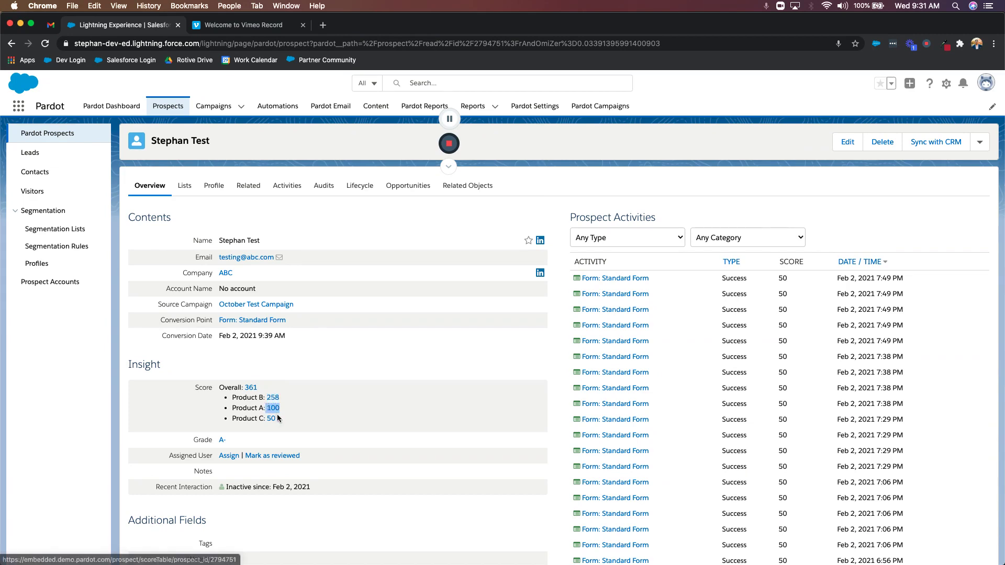
{"action": "left_click_drag", "start_coordinate": [266, 419], "coordinate": [276, 419]}
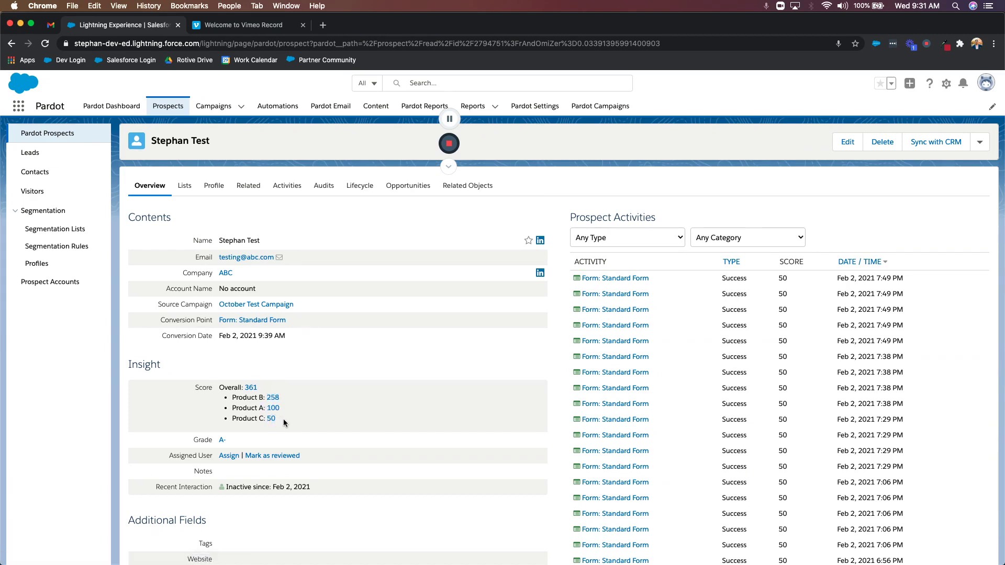
{"action": "left_click", "coordinate": [275, 422]}
{"action": "left_click_drag", "start_coordinate": [267, 397], "coordinate": [279, 419]}
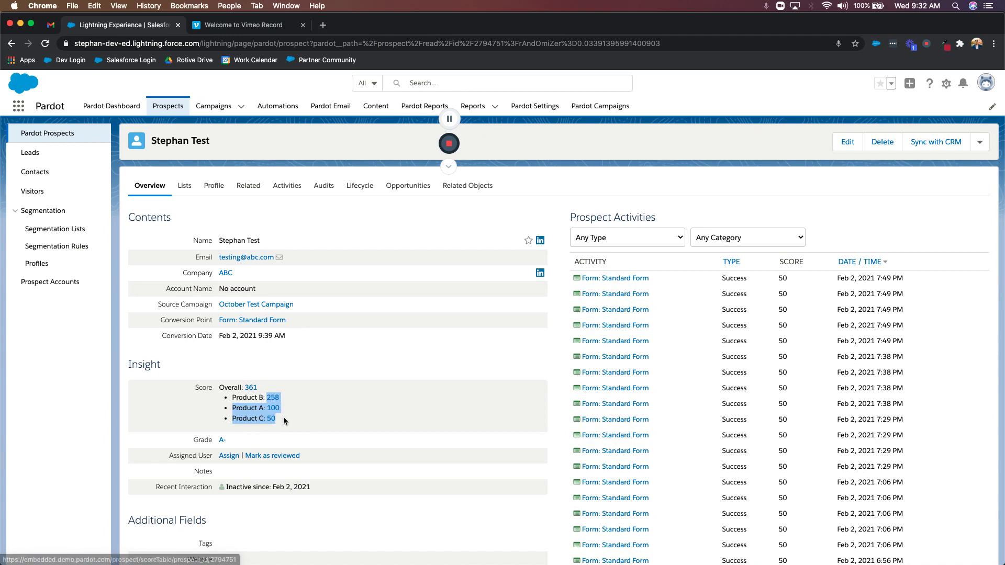
{"action": "left_click", "coordinate": [284, 417]}
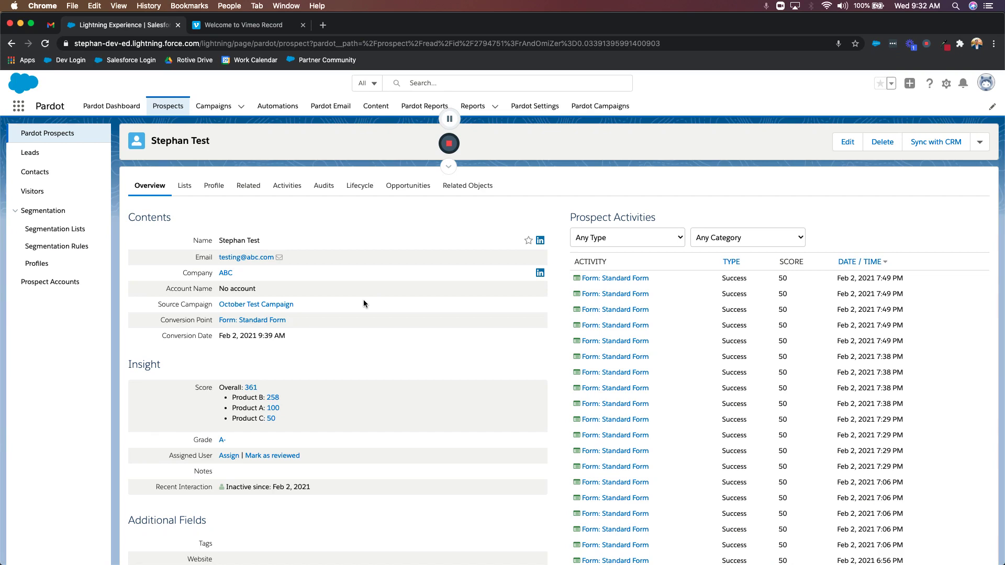
Step: Return to the prospect list and compare the scores and grades of the Capital Income and ABC prospects
{"action": "left_click", "coordinate": [171, 109]}
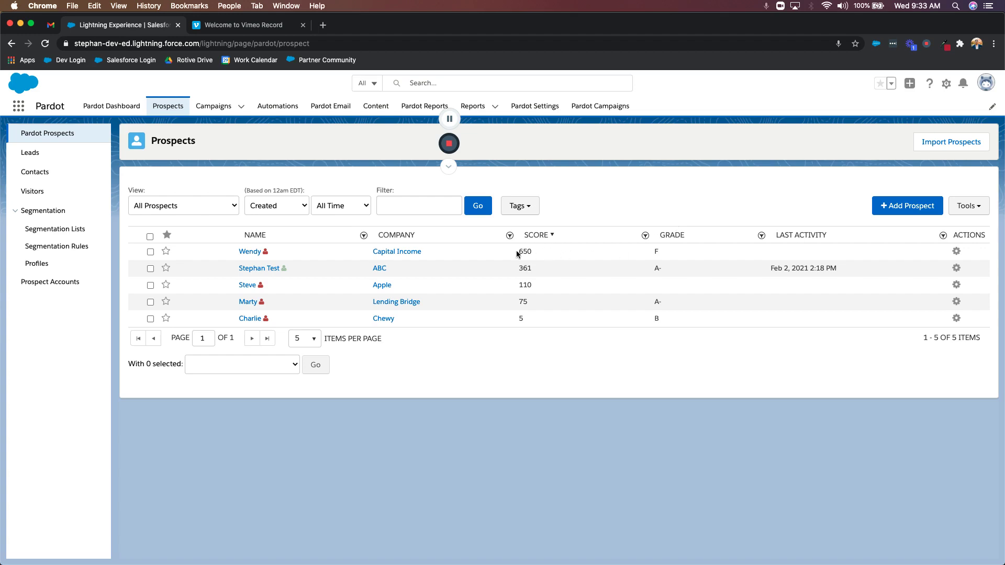
{"action": "left_click_drag", "start_coordinate": [519, 251], "coordinate": [531, 253]}
{"action": "left_click", "coordinate": [532, 268]}
{"action": "left_click_drag", "start_coordinate": [654, 268], "coordinate": [661, 268]}
{"action": "left_click_drag", "start_coordinate": [520, 268], "coordinate": [527, 268]}
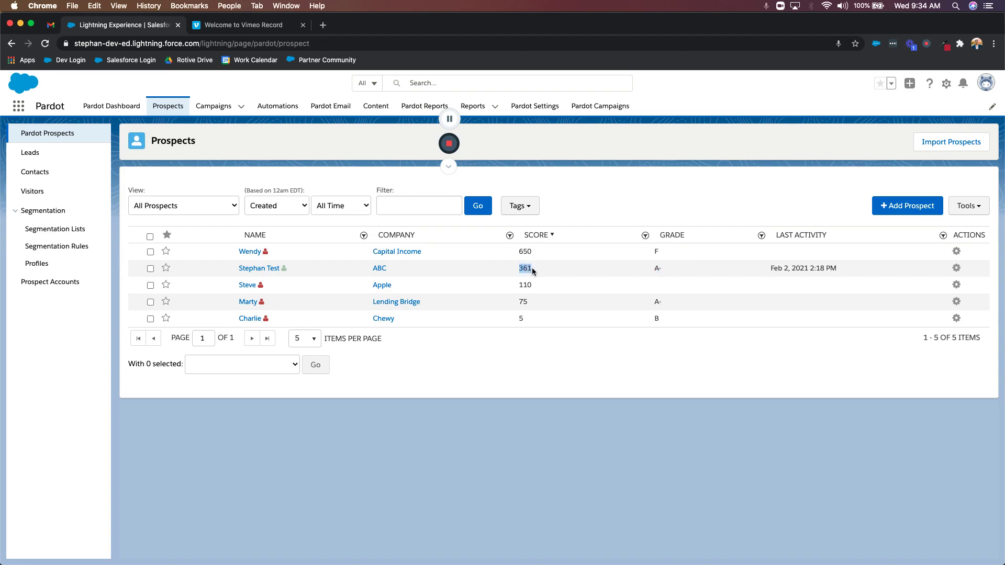
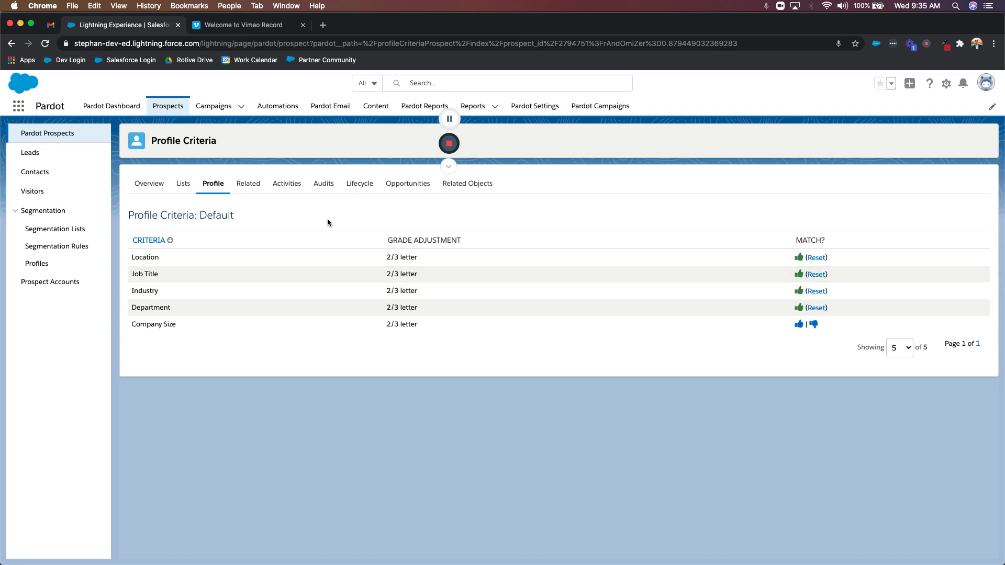
Step: Open the Default segmentation profile for editing
{"action": "left_click", "coordinate": [37, 266]}
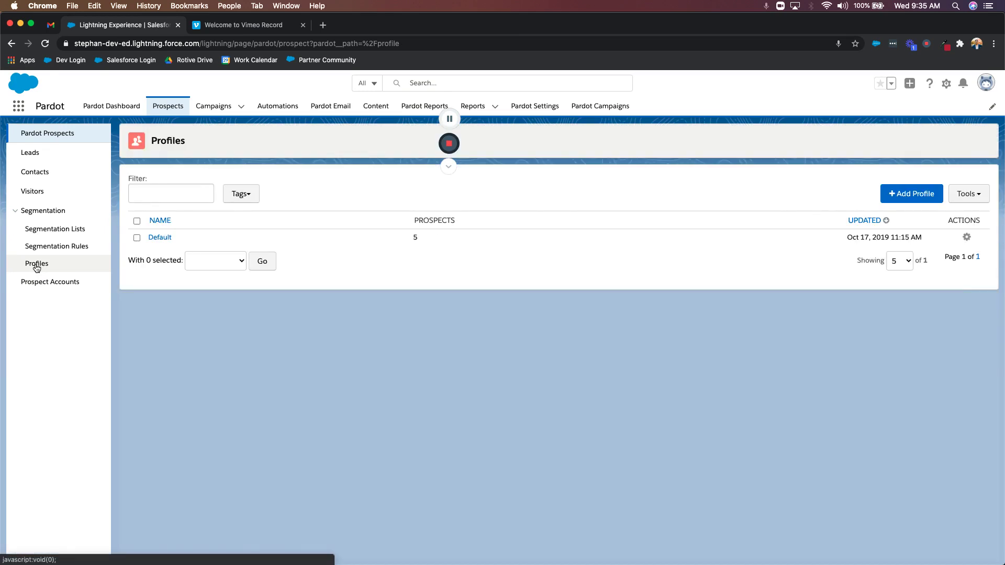
{"action": "left_click", "coordinate": [159, 239]}
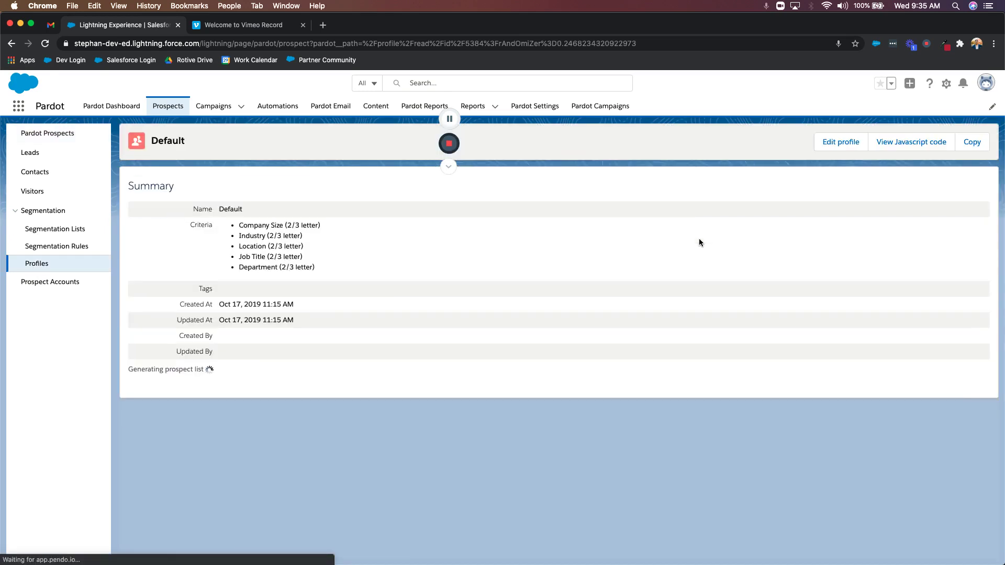
{"action": "left_click", "coordinate": [852, 141]}
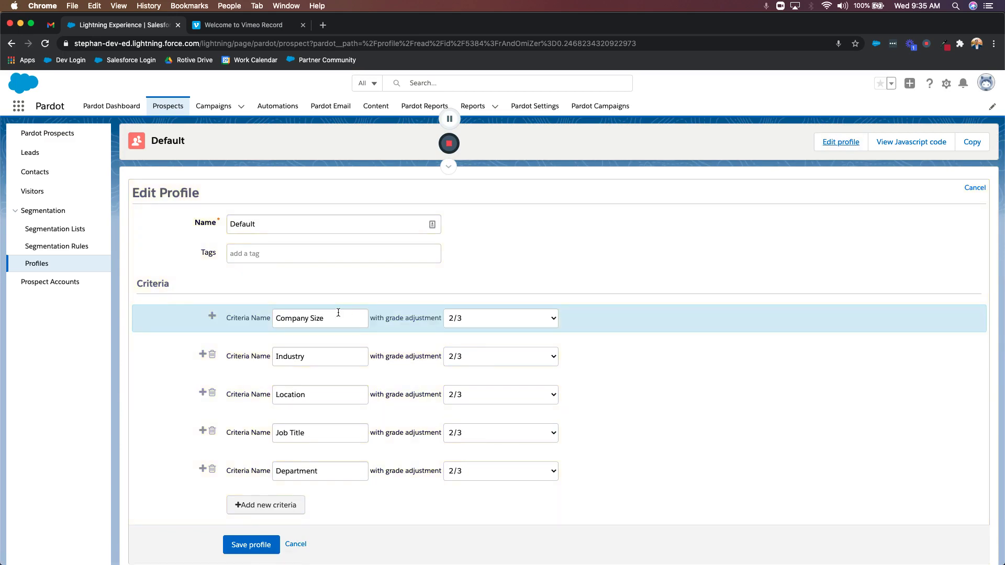
Step: Try overwriting the Company Size criterion name with placeholder text, and undo the change
{"action": "left_click_drag", "start_coordinate": [337, 318], "coordinate": [251, 316]}
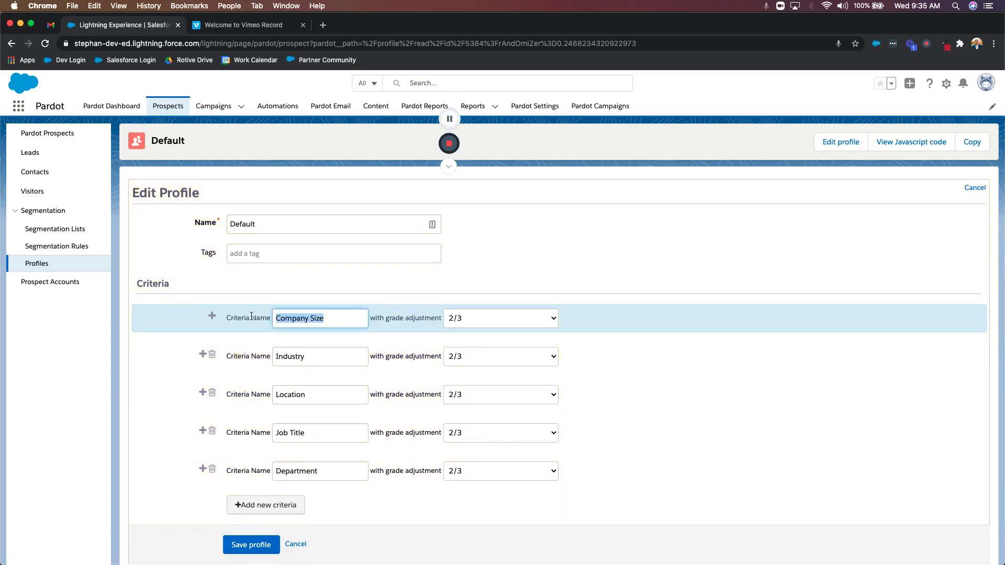
{"action": "type", "text": "ljlksadjfds"}
{"action": "key", "text": "super+z"}
{"action": "key", "text": "BackSpace"}
{"action": "key", "text": "super+z"}
{"action": "left_click", "coordinate": [339, 291]}
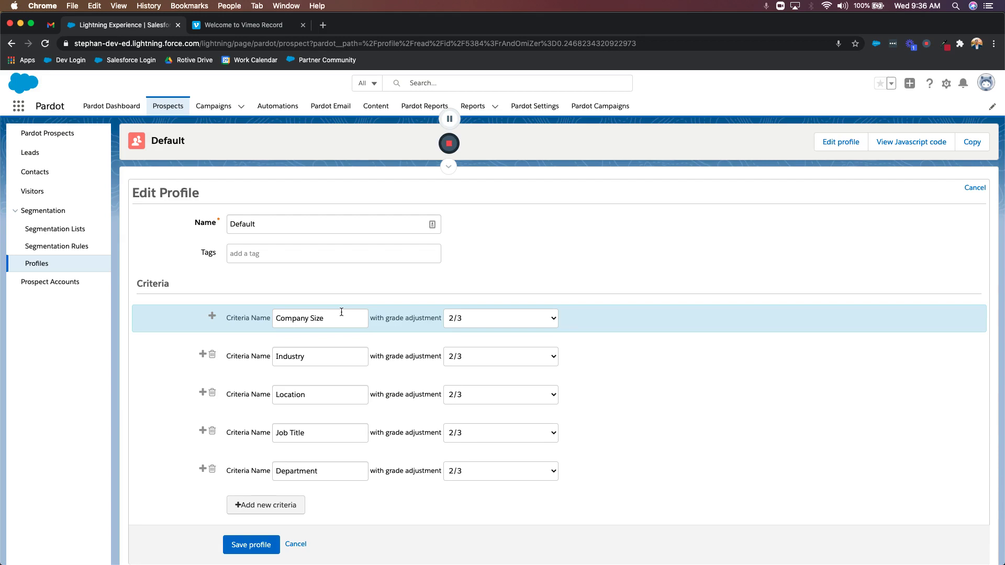
Step: Review the Industry, Location, Job Title and Department criteria of the Default profile
{"action": "left_click_drag", "start_coordinate": [319, 357], "coordinate": [270, 357]}
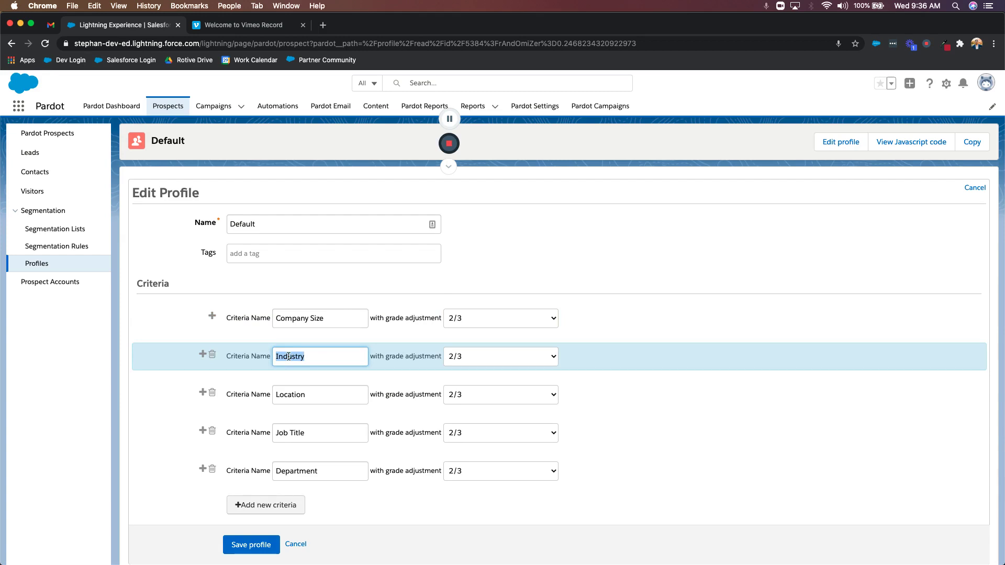
{"action": "double_click", "coordinate": [309, 394]}
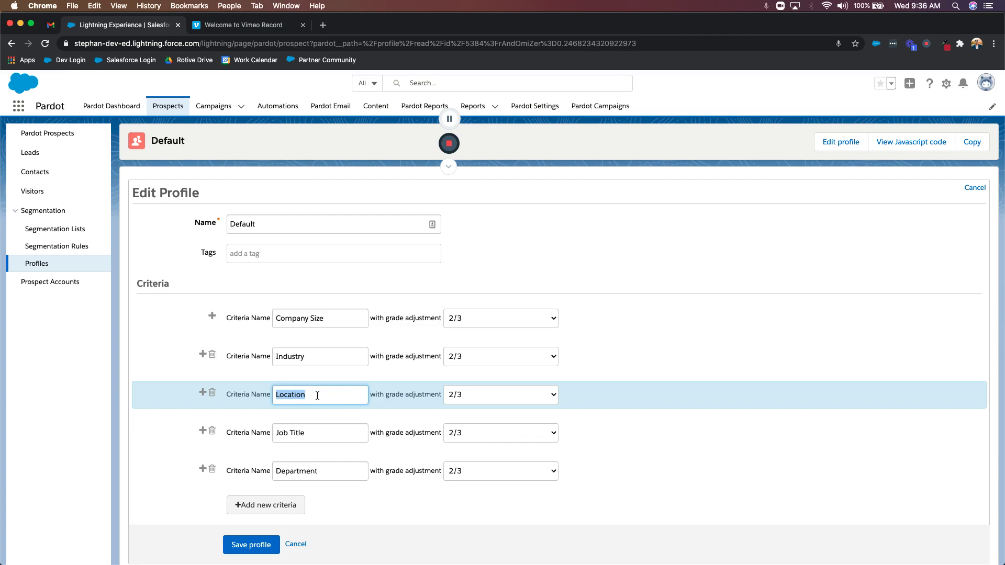
{"action": "left_click", "coordinate": [314, 436]}
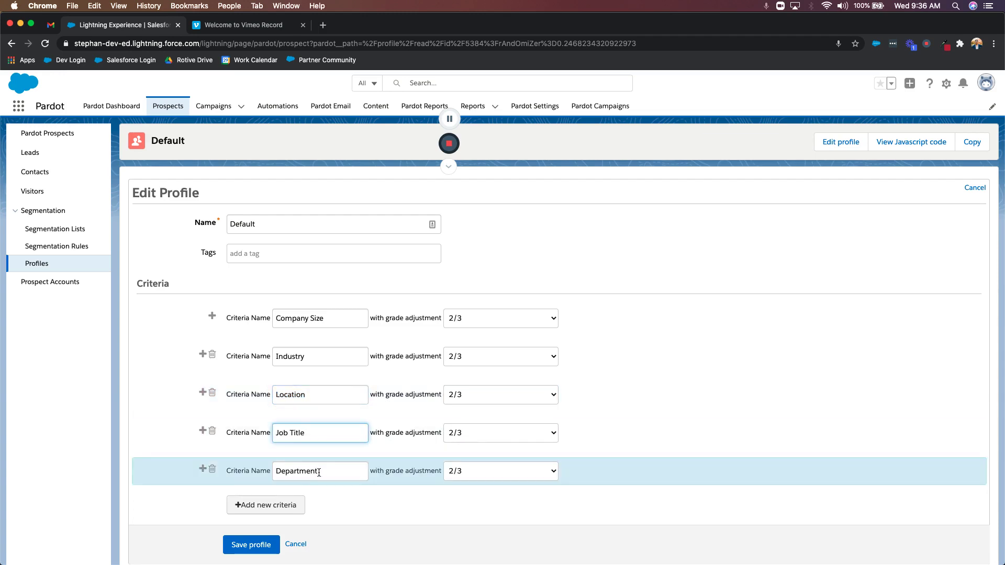
{"action": "left_click", "coordinate": [407, 463]}
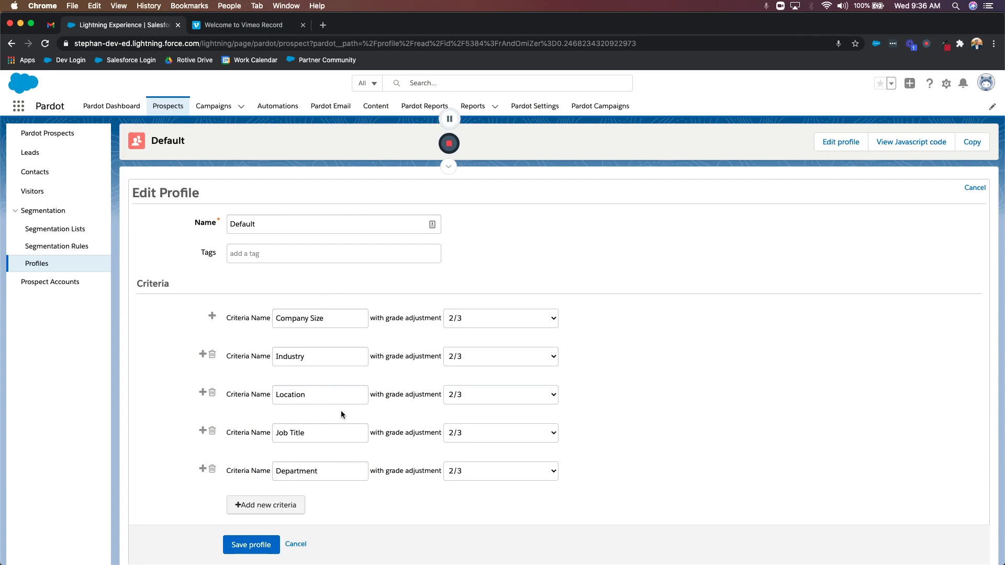
{"action": "right_click", "coordinate": [373, 355]}
{"action": "left_click", "coordinate": [435, 351]}
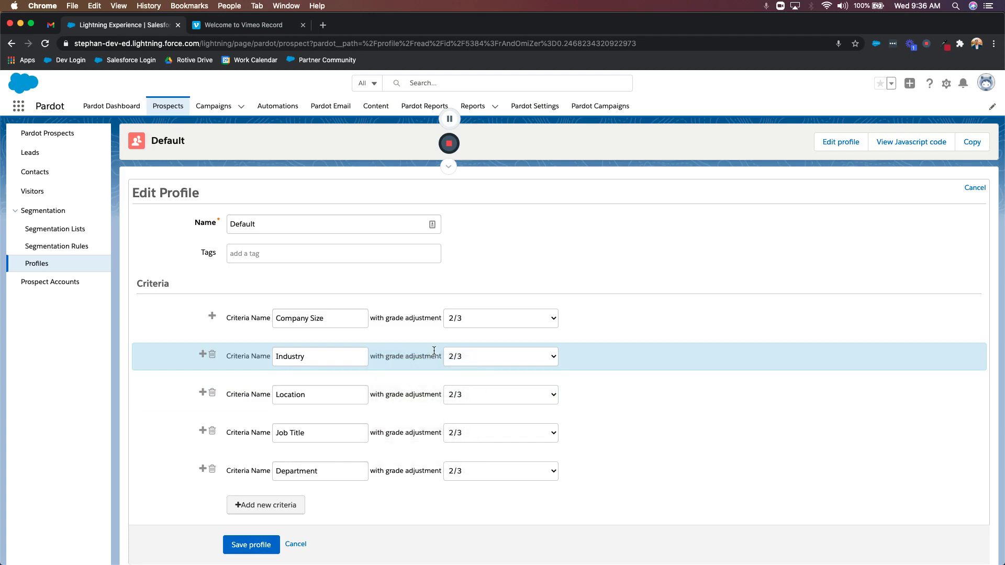
Step: Check the grade adjustment options available for the Industry criterion, and leave the profile editor without saving
{"action": "triple_click", "coordinate": [434, 354]}
{"action": "left_click", "coordinate": [434, 354]}
{"action": "left_click", "coordinate": [468, 360]}
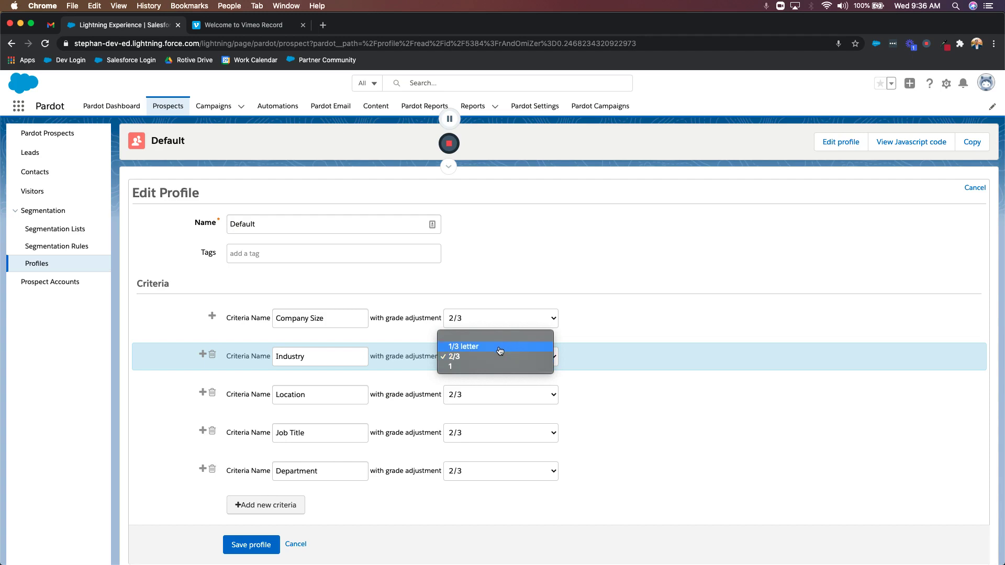
{"action": "left_click", "coordinate": [451, 291]}
{"action": "left_click", "coordinate": [295, 544]}
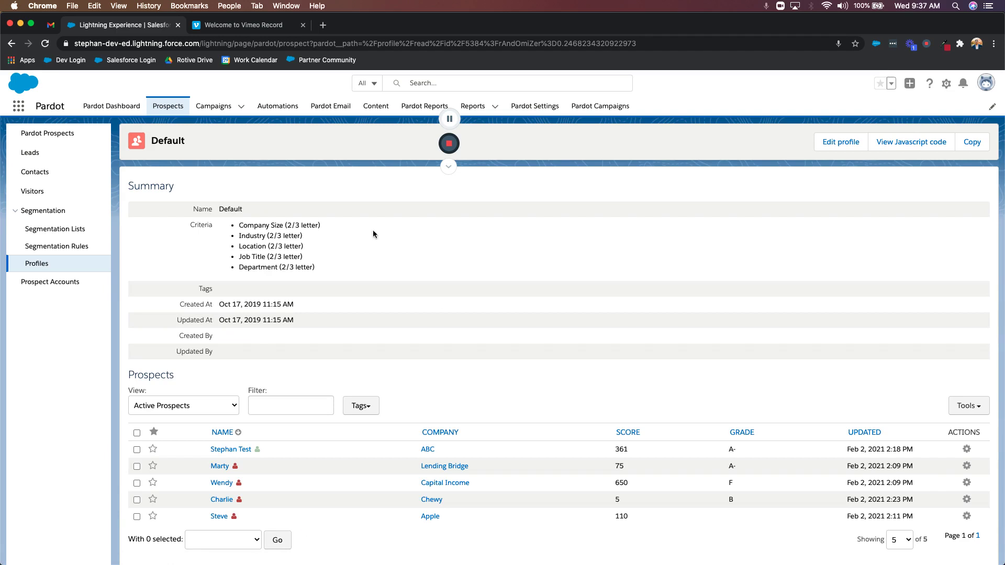
Step: Open the ABC prospect's record and view how it matches the Default profile criteria
{"action": "left_click", "coordinate": [168, 107]}
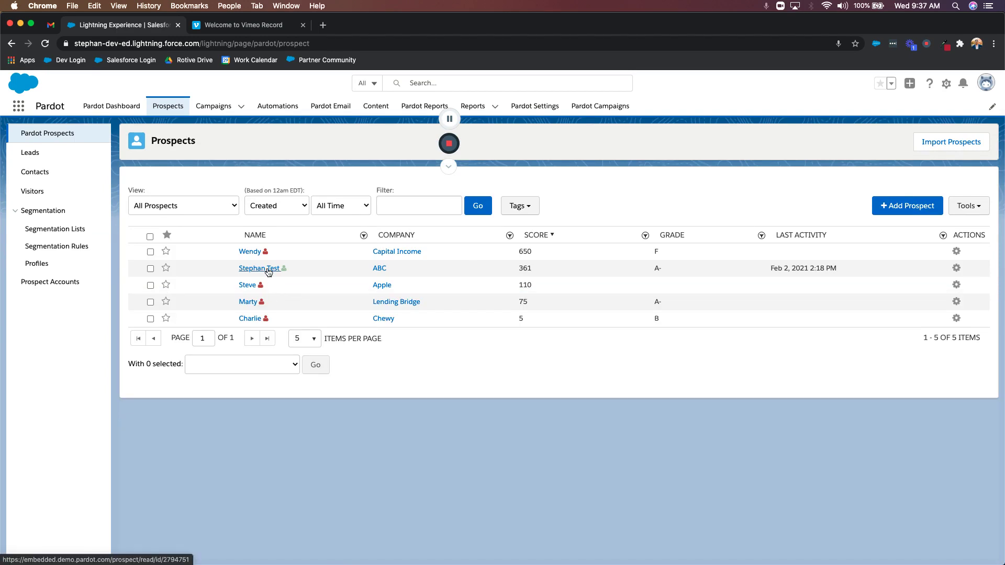
{"action": "left_click", "coordinate": [268, 270]}
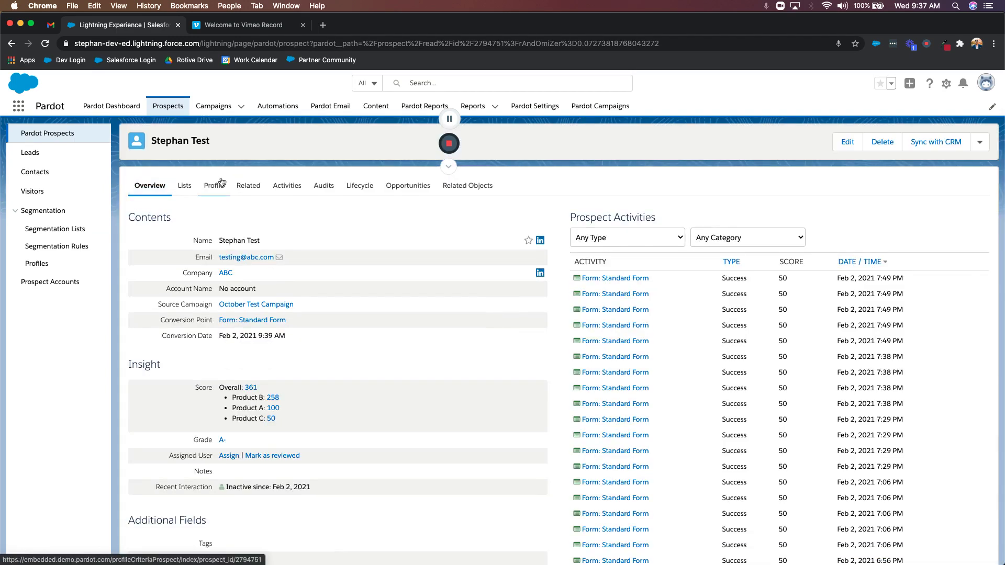
{"action": "left_click", "coordinate": [222, 182]}
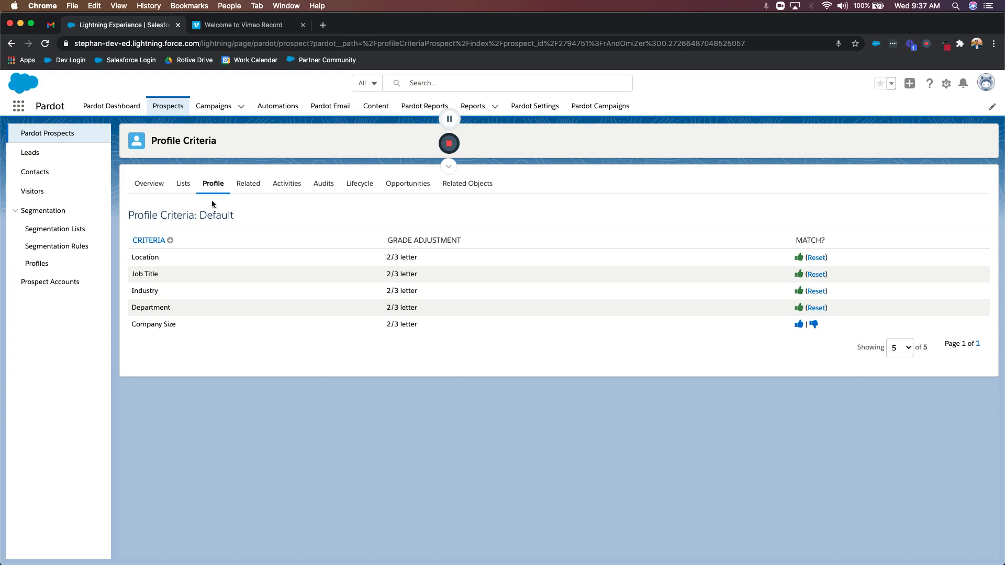
Step: Start a new automation rule named "Location Grading - Texas Prospects"
{"action": "left_click", "coordinate": [283, 108]}
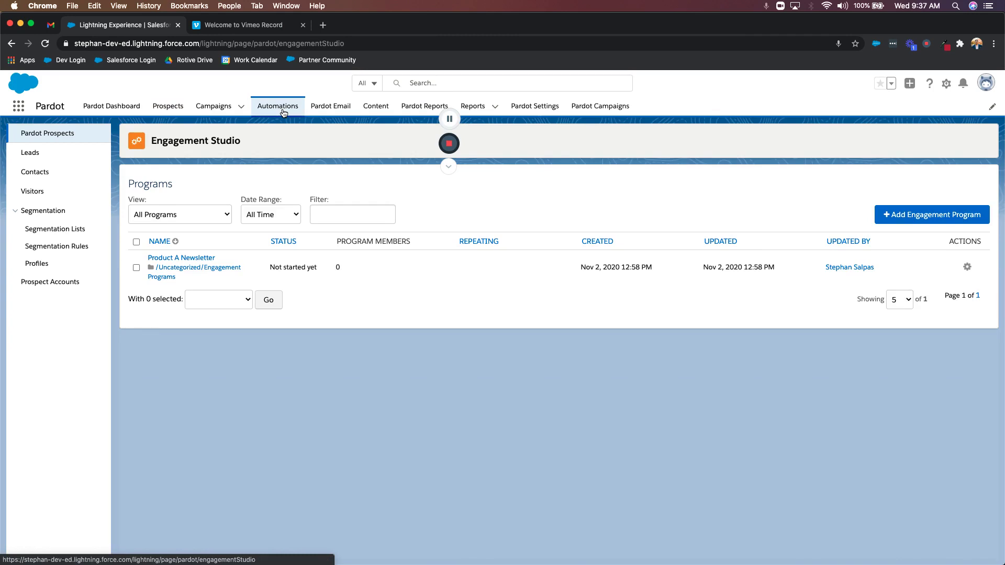
{"action": "left_click", "coordinate": [49, 159]}
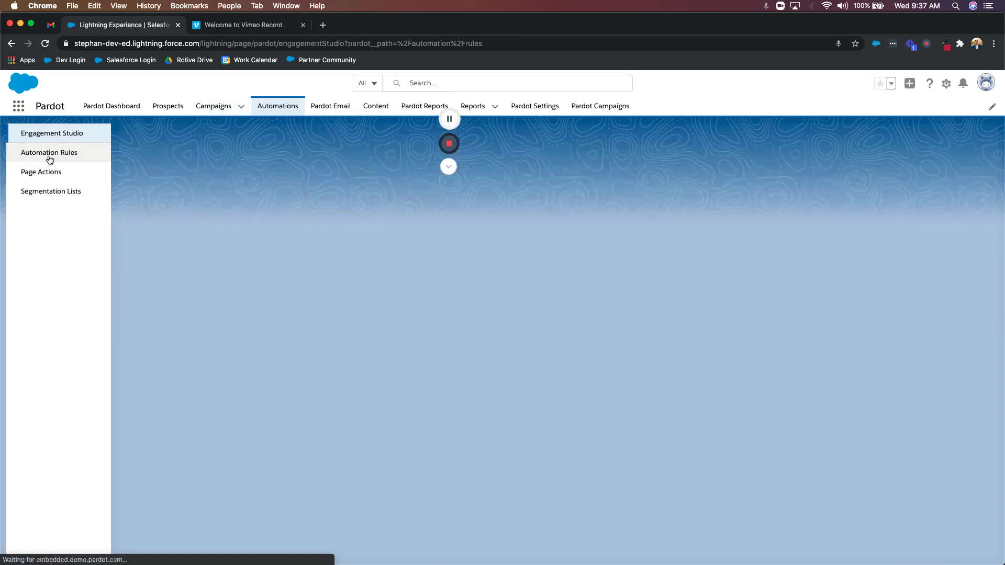
{"action": "left_click", "coordinate": [893, 210]}
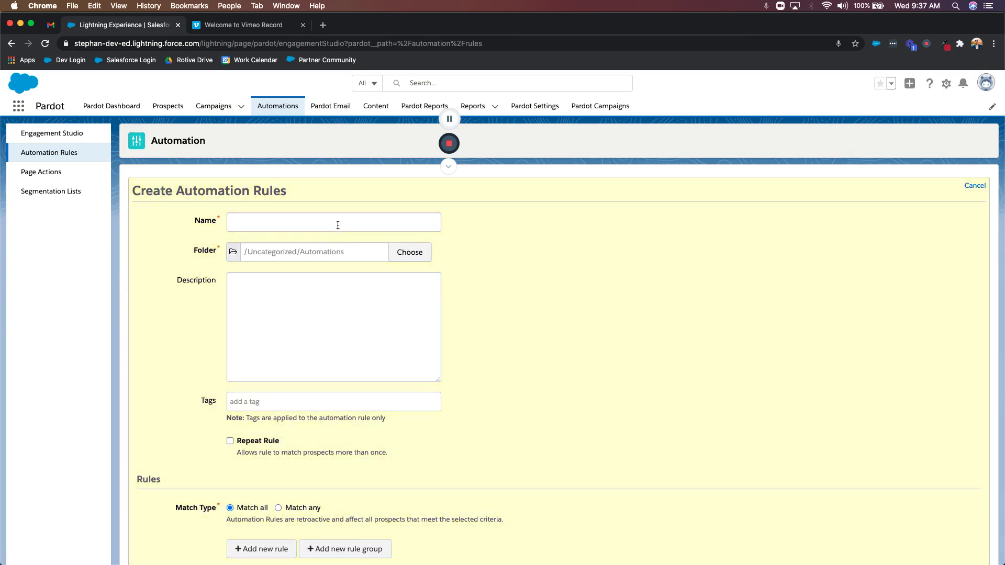
{"action": "left_click", "coordinate": [338, 225]}
{"action": "type", "text": "Location Grading - Tea"}
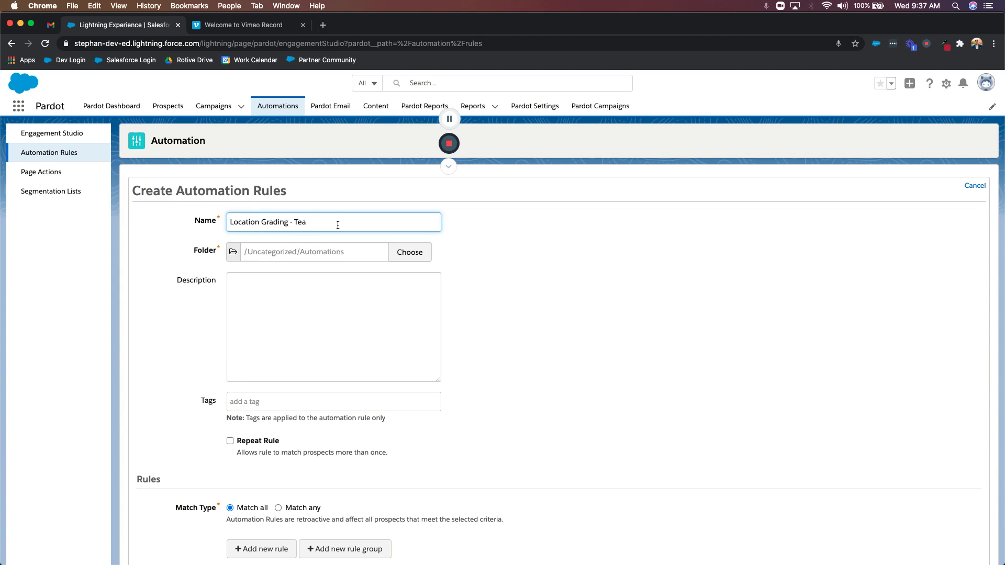
{"action": "key", "text": "BackSpace"}
{"action": "type", "text": "xas Prospects"}
{"action": "left_click", "coordinate": [592, 234]}
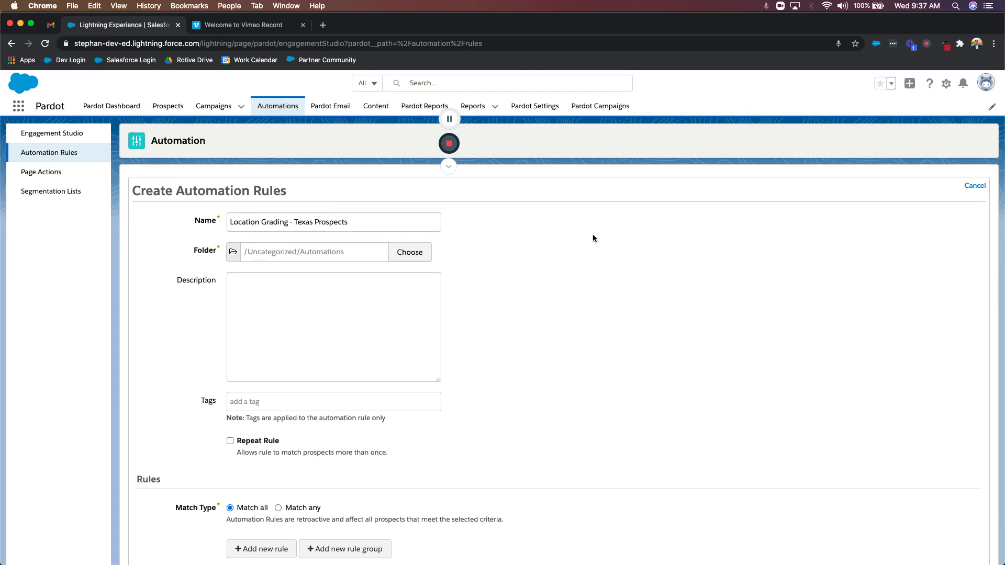
Step: Add a rule condition matching prospects whose default field State is "Texas;TX"
{"action": "scroll", "coordinate": [525, 293], "scroll_direction": "down", "scroll_amount": 5}
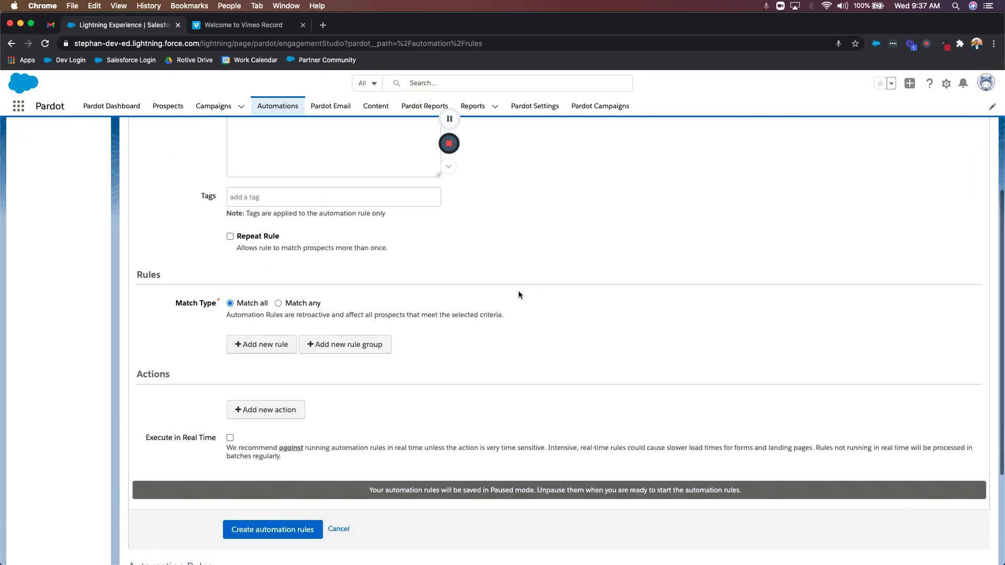
{"action": "left_click", "coordinate": [260, 344]}
{"action": "left_click", "coordinate": [288, 344]}
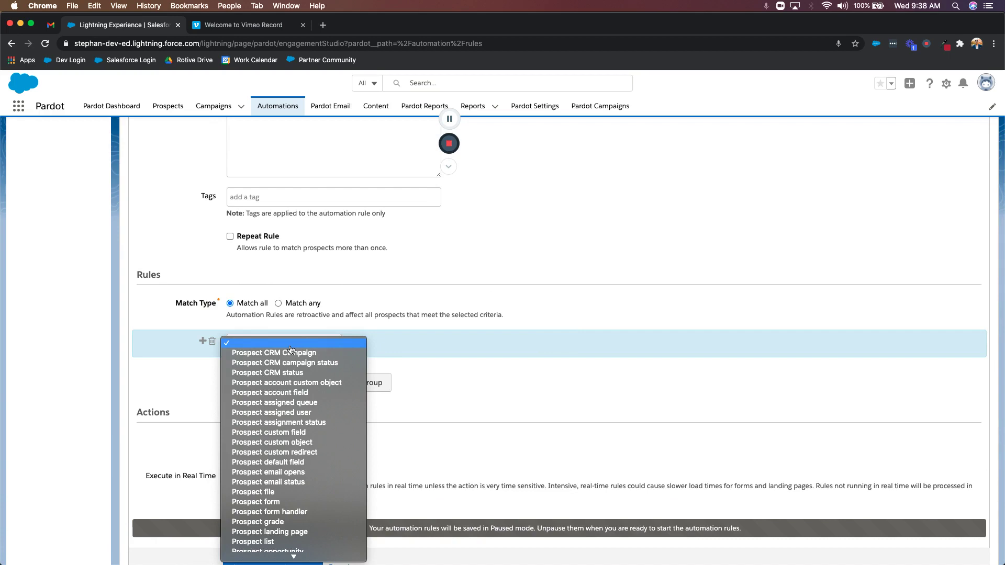
{"action": "left_click", "coordinate": [316, 462]}
{"action": "left_click", "coordinate": [392, 346]}
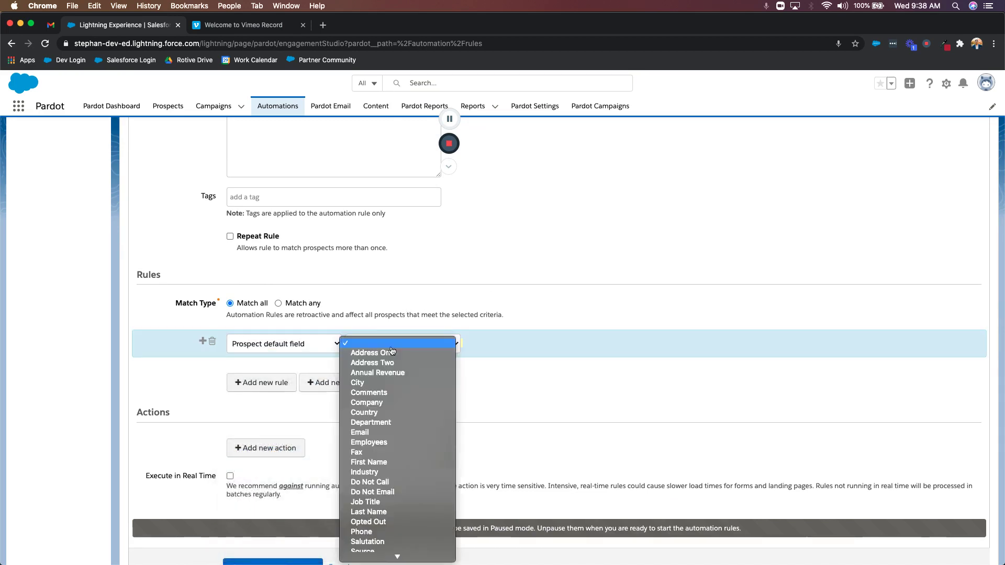
{"action": "scroll", "coordinate": [403, 503], "scroll_direction": "down", "scroll_amount": 2}
{"action": "left_click", "coordinate": [400, 514]}
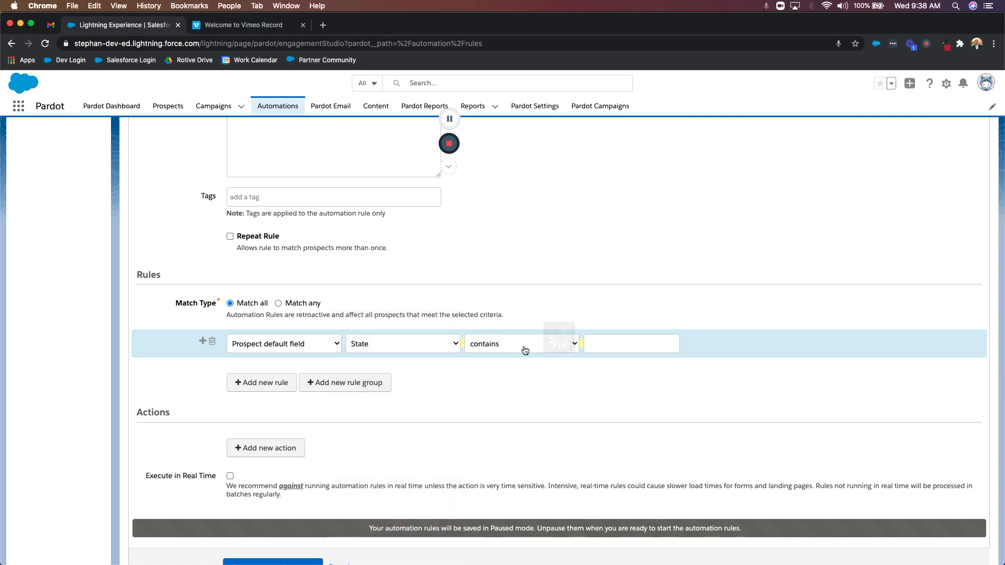
{"action": "left_click", "coordinate": [525, 348]}
{"action": "left_click", "coordinate": [523, 366]}
{"action": "left_click", "coordinate": [608, 343]}
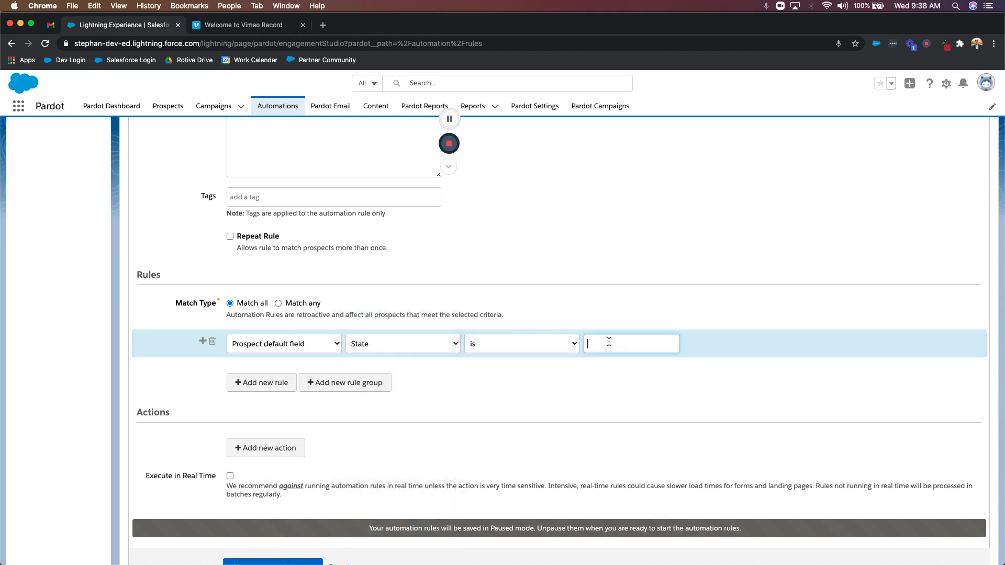
{"action": "type", "text": "Texas;TX"}
{"action": "left_click", "coordinate": [477, 381]}
Step: Add a Change profile criteria action setting the Default profile's Location to Matches, and create the automation rule
{"action": "scroll", "coordinate": [471, 384], "scroll_direction": "down", "scroll_amount": 3}
{"action": "left_click", "coordinate": [259, 377]}
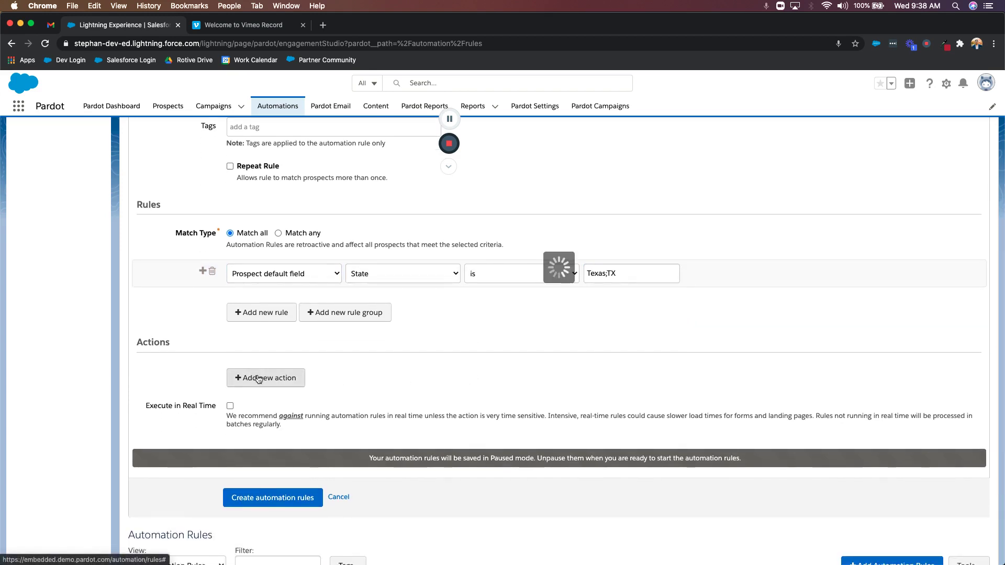
{"action": "left_click", "coordinate": [317, 376]}
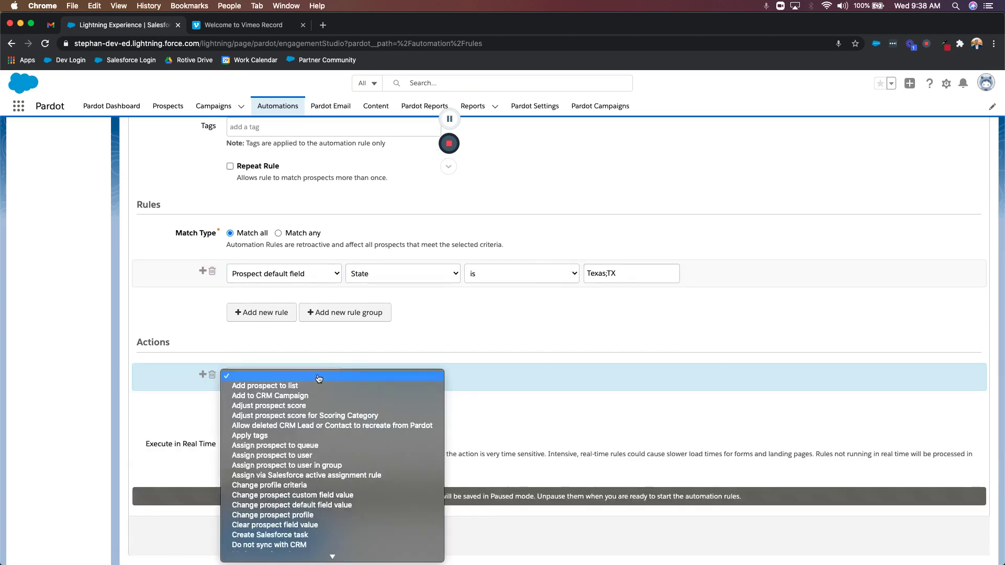
{"action": "left_click", "coordinate": [330, 485]}
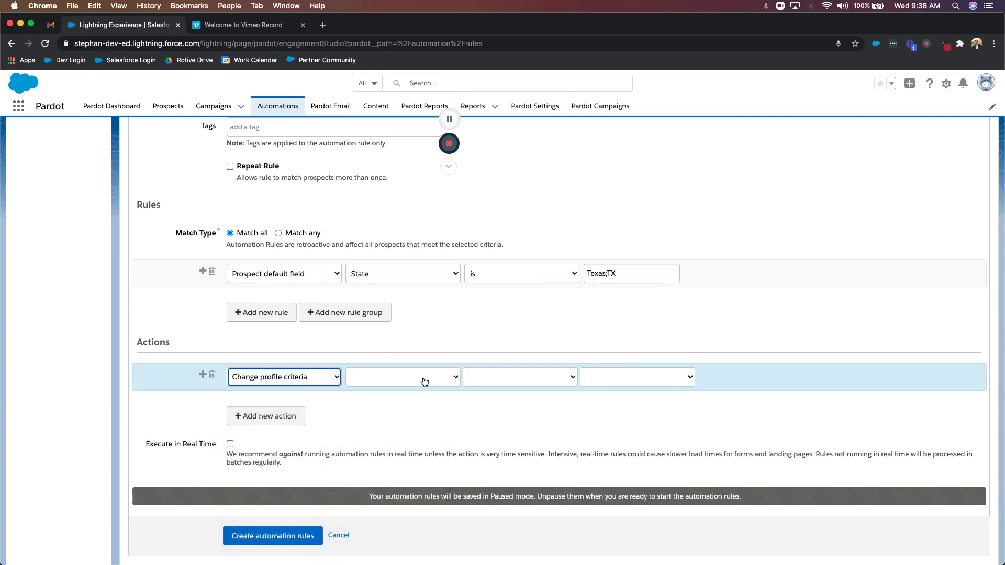
{"action": "left_click", "coordinate": [425, 381]}
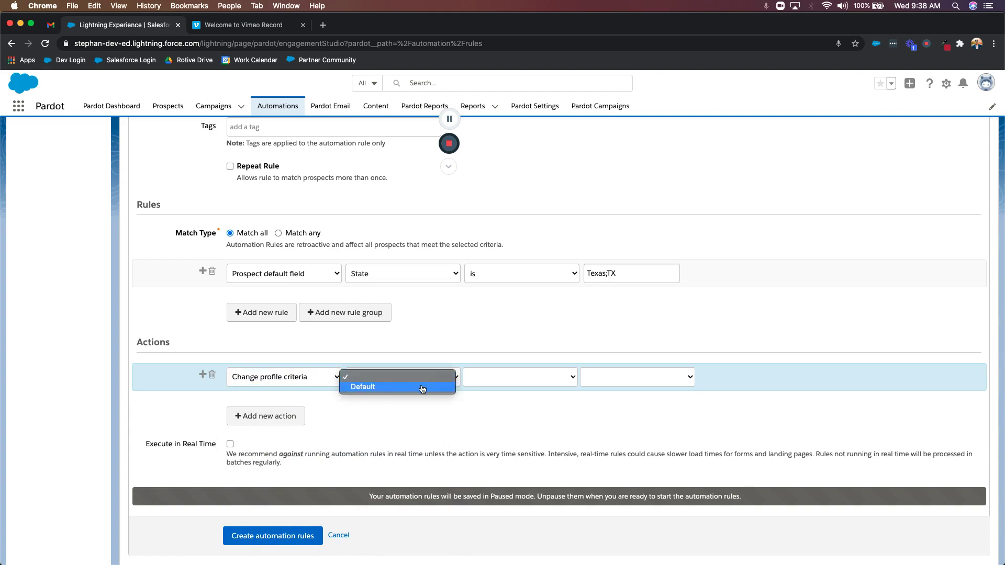
{"action": "left_click", "coordinate": [421, 388]}
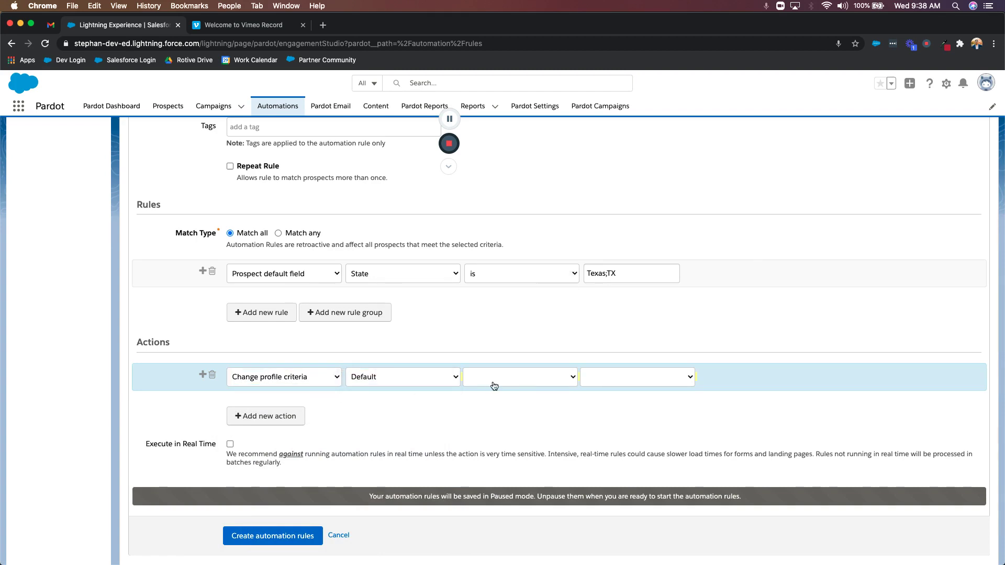
{"action": "left_click", "coordinate": [514, 381]}
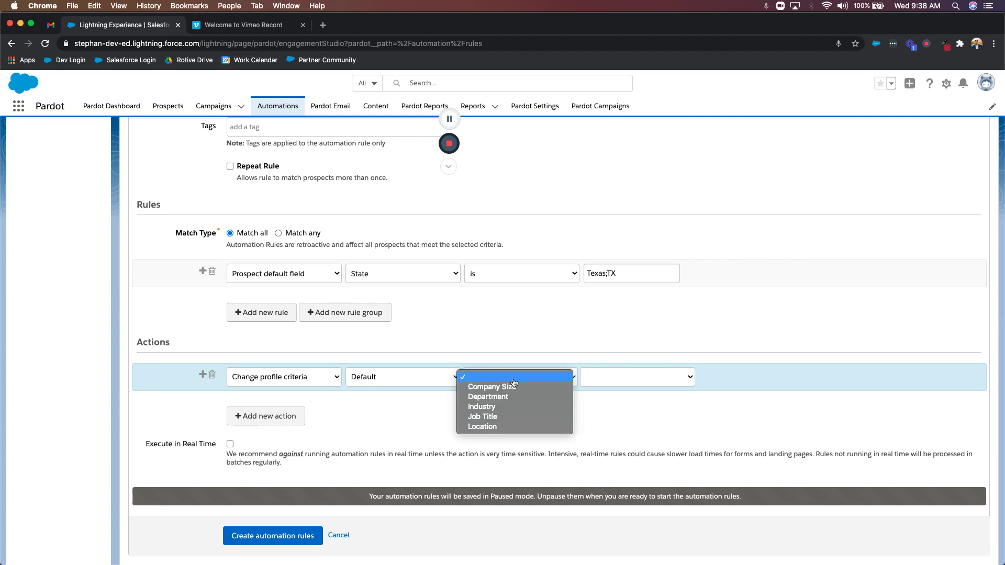
{"action": "left_click", "coordinate": [520, 428]}
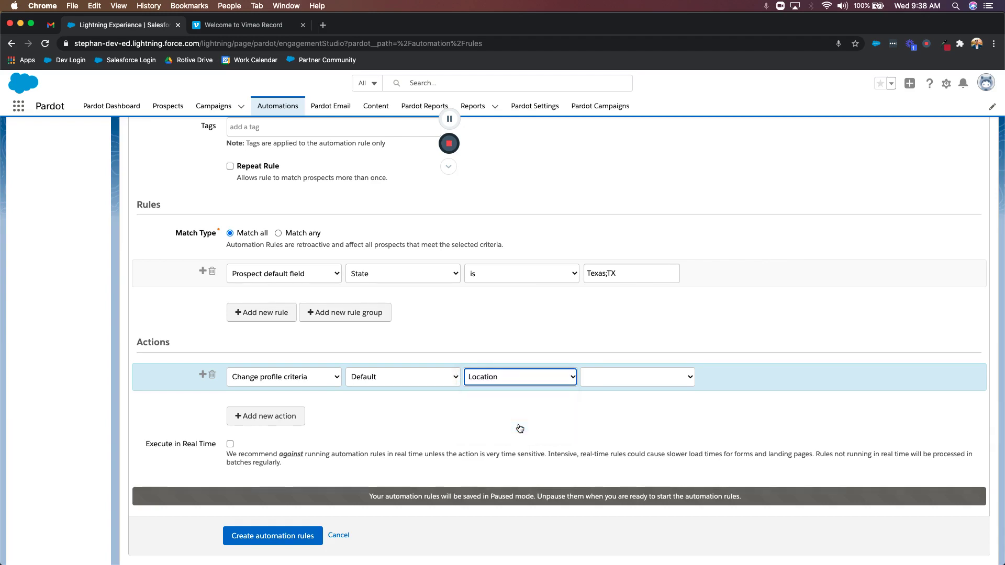
{"action": "left_click", "coordinate": [636, 381]}
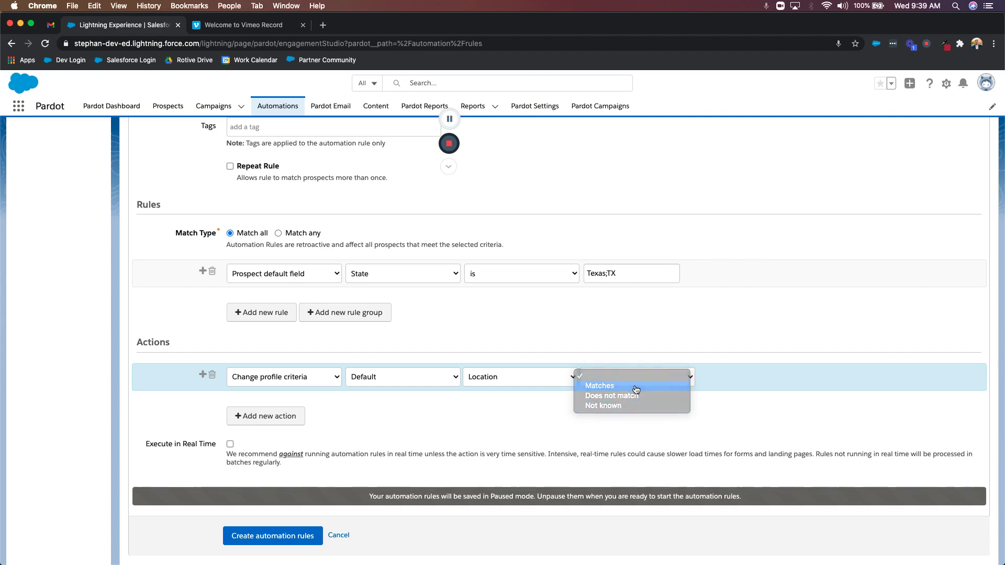
{"action": "left_click", "coordinate": [636, 390]}
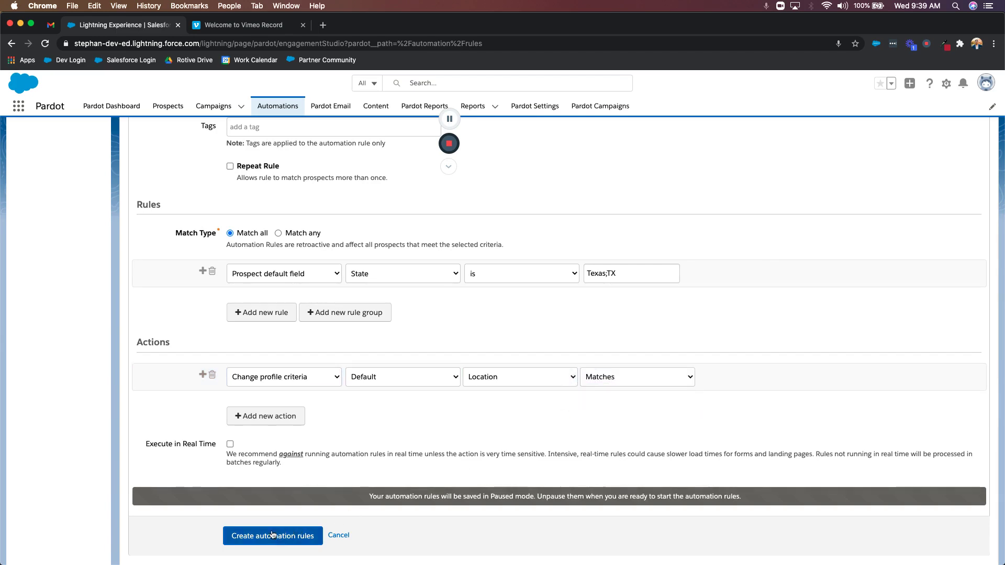
{"action": "left_click", "coordinate": [272, 534]}
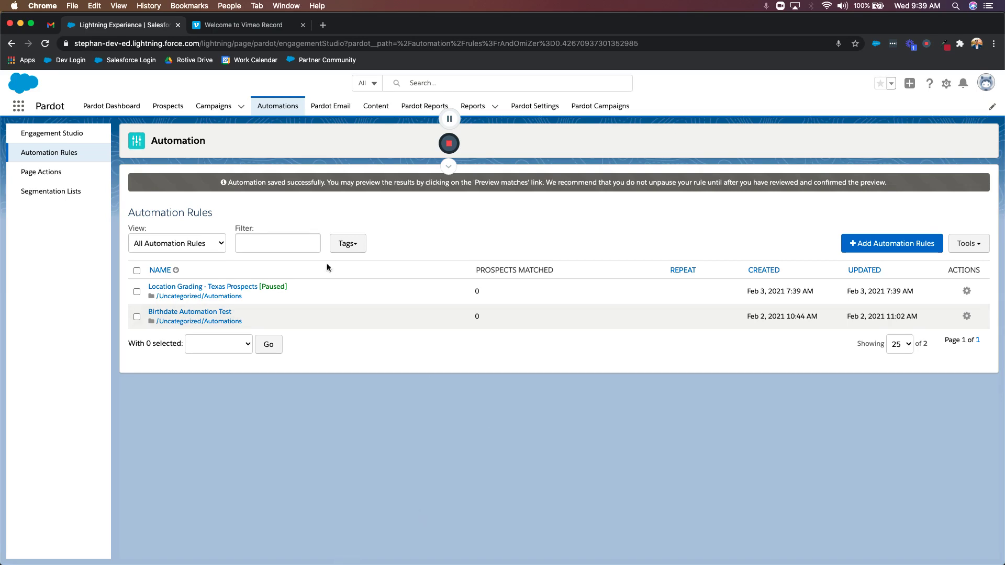
Step: Go back to the prospect list and review the Apple prospect's score and the Capital Income and ABC prospects' scores and grades
{"action": "left_click", "coordinate": [179, 111]}
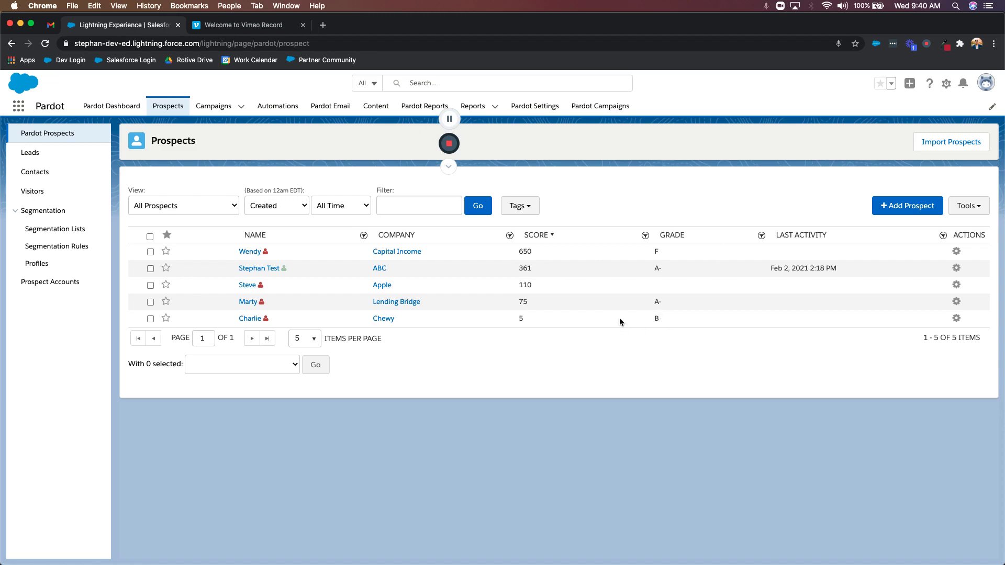
{"action": "left_click_drag", "start_coordinate": [519, 285], "coordinate": [523, 285]}
{"action": "left_click_drag", "start_coordinate": [517, 251], "coordinate": [564, 255]}
{"action": "left_click_drag", "start_coordinate": [654, 251], "coordinate": [658, 251]}
{"action": "left_click", "coordinate": [658, 251]}
{"action": "left_click_drag", "start_coordinate": [533, 269], "coordinate": [519, 269]}
{"action": "left_click_drag", "start_coordinate": [654, 268], "coordinate": [661, 269]}
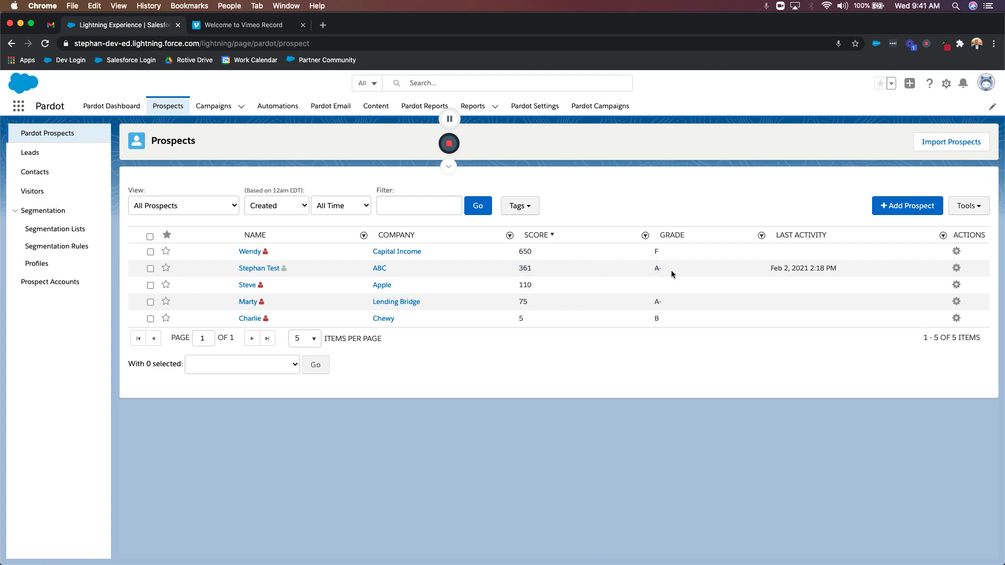